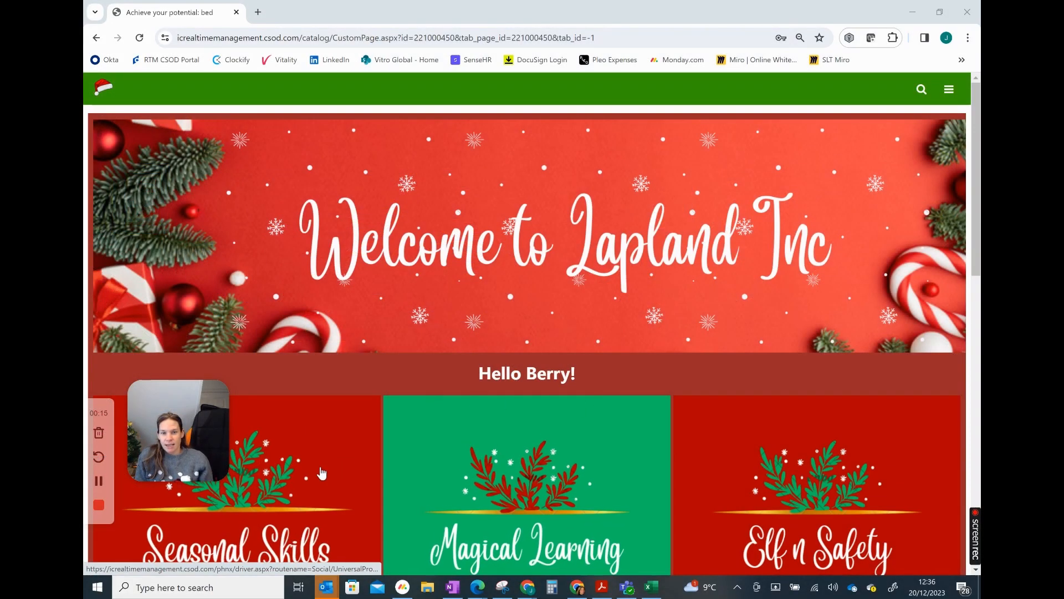
Open the Seasonal Skills page from the welcome page and get started with the skills setup
scroll(301, 478, down, 1)
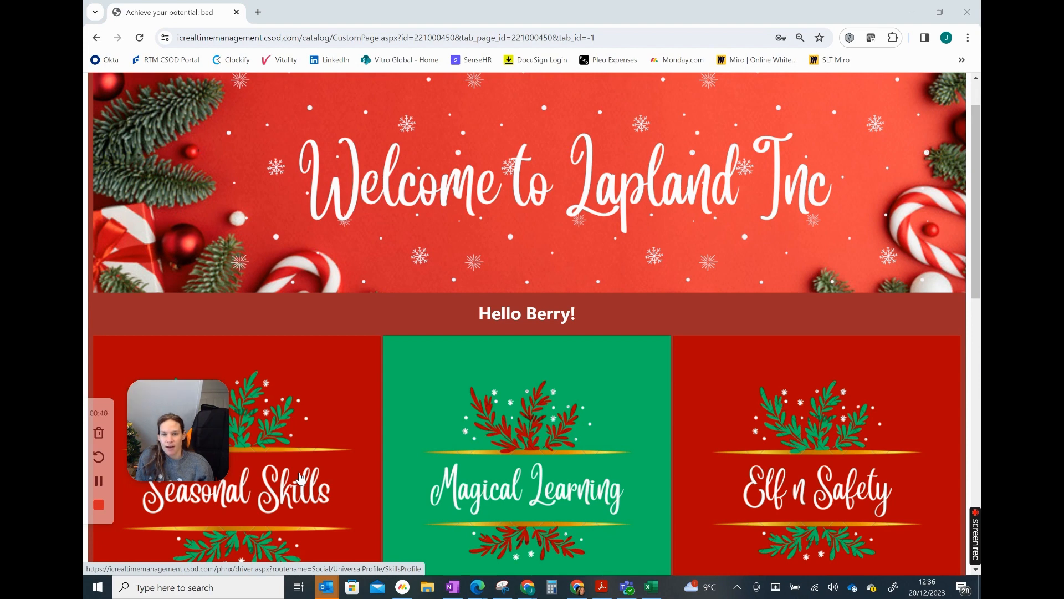
click(300, 477)
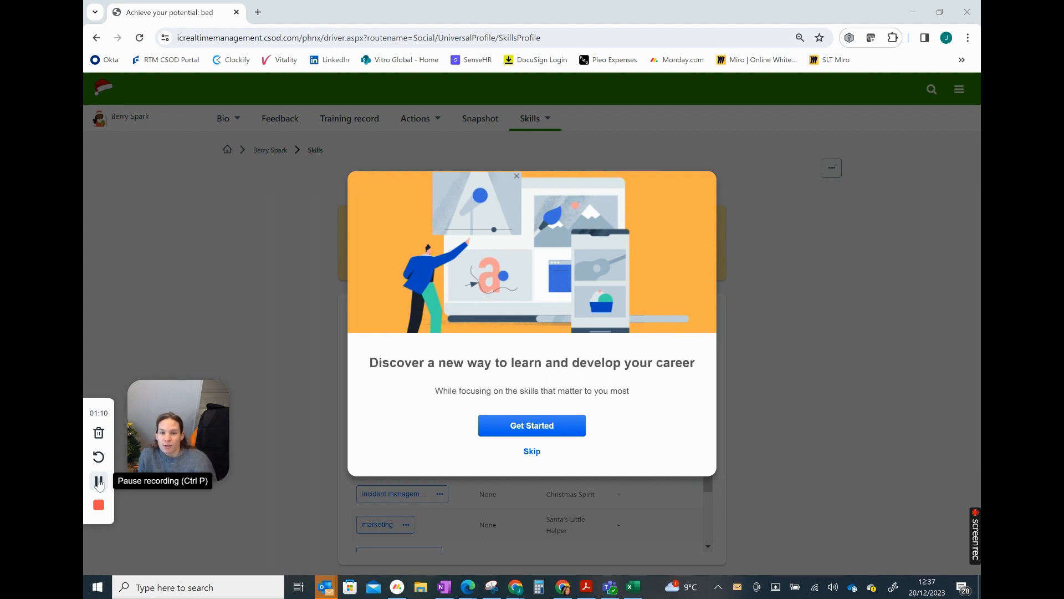
click(539, 431)
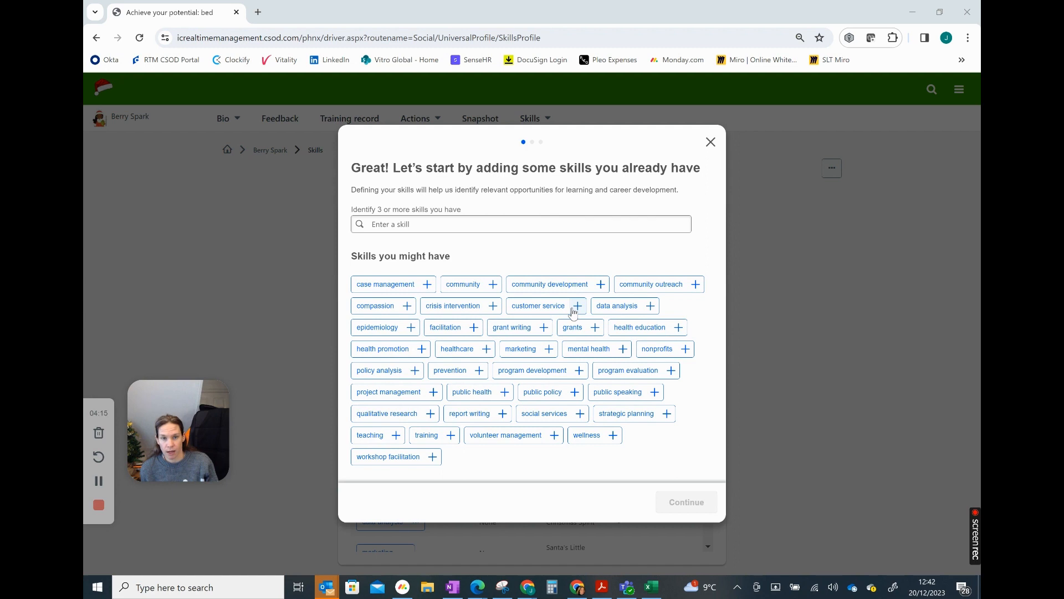
Add customer service, public speaking, strategic planning and christmas lights as skills already held
click(577, 306)
click(485, 413)
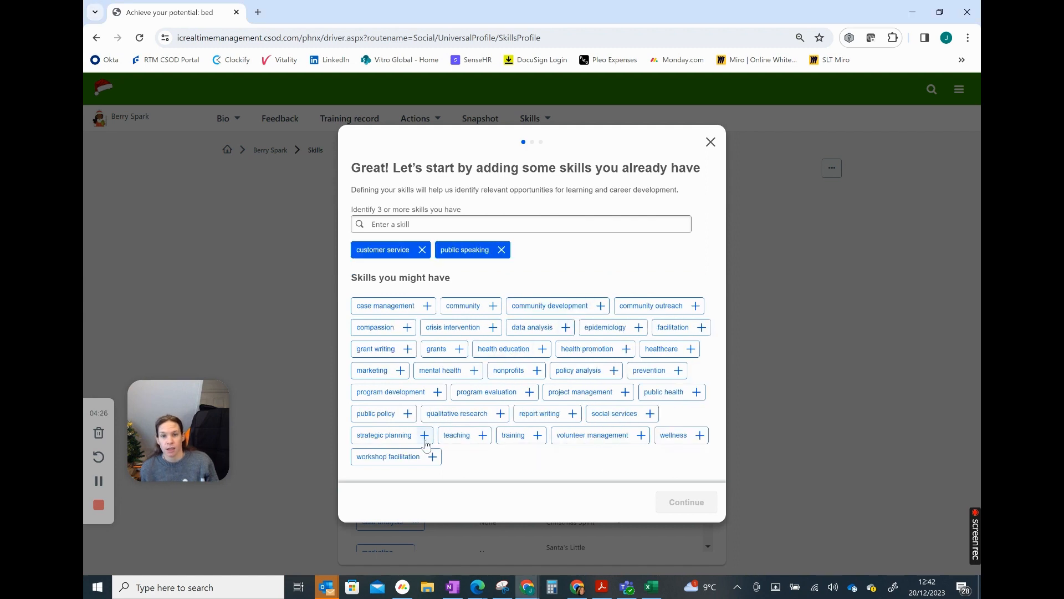
click(424, 435)
click(423, 222)
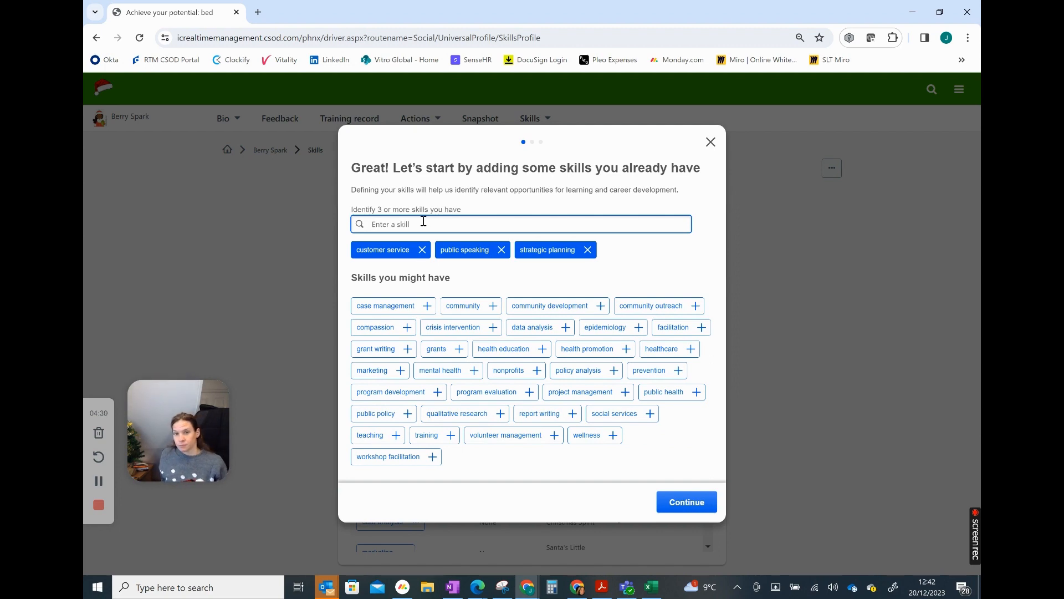
text(christm)
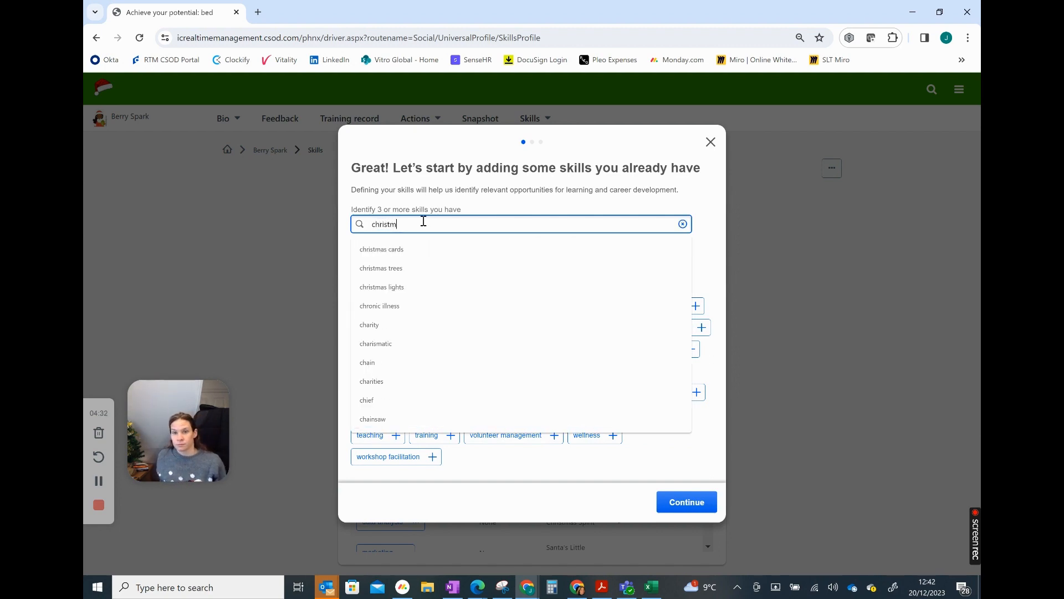
click(392, 286)
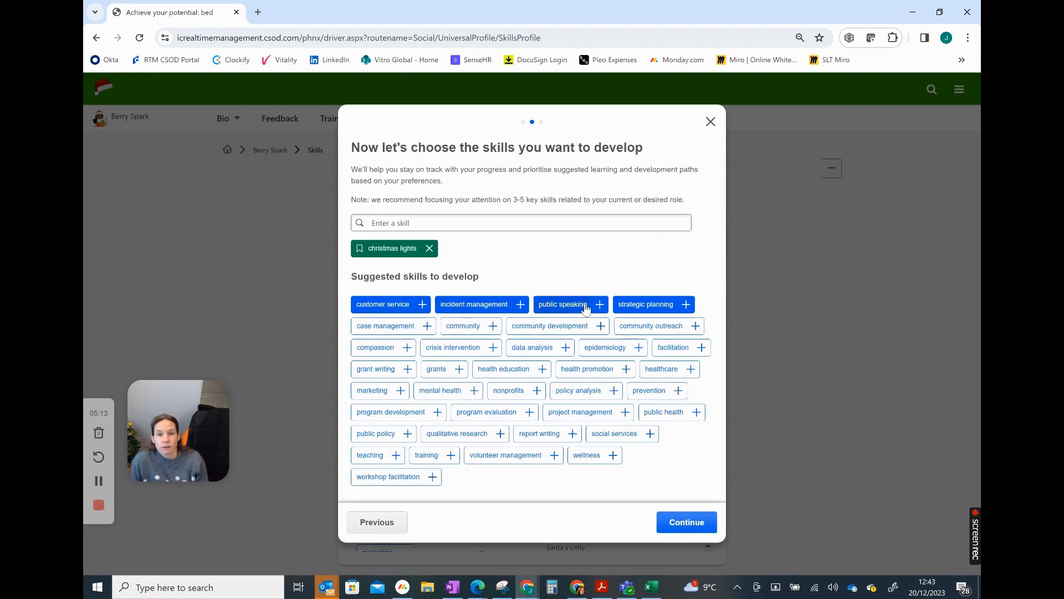
Choose incident management, customer service and project management as skills to develop, and mark strategic planning and public speaking as not to develop
click(520, 304)
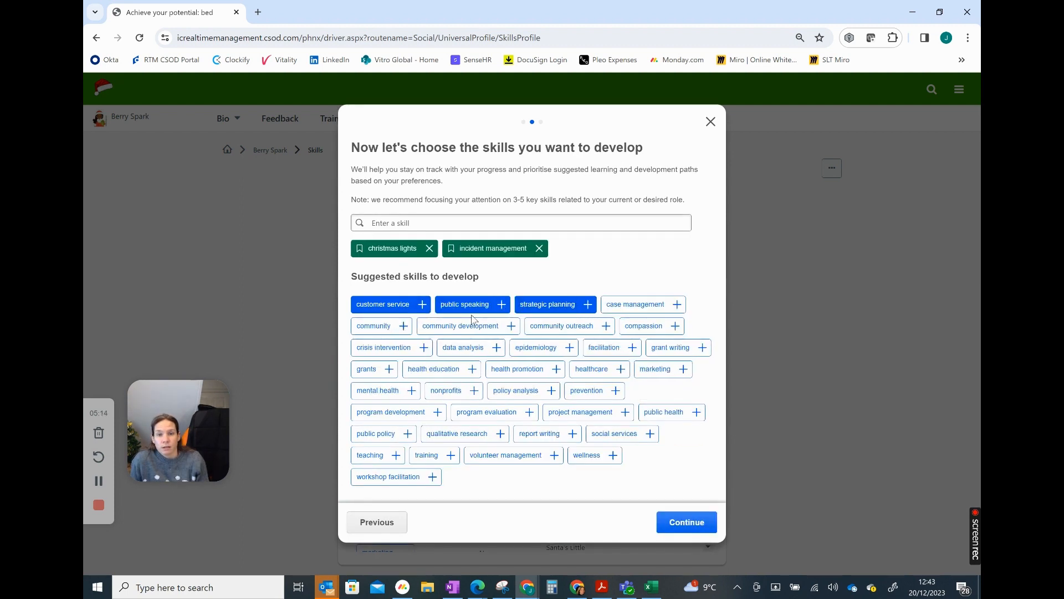
click(422, 304)
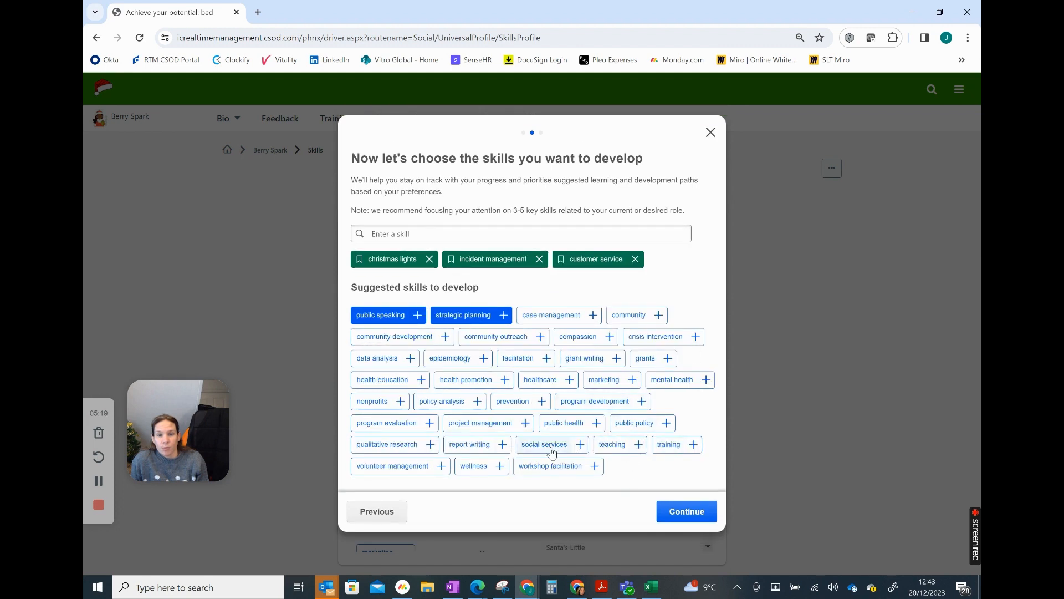
click(524, 423)
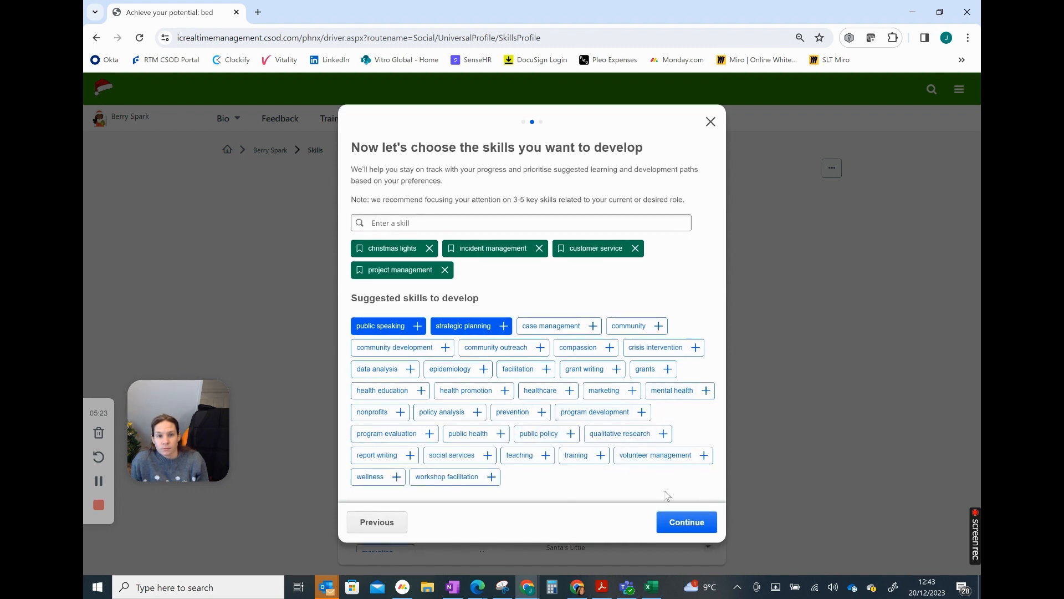
click(685, 521)
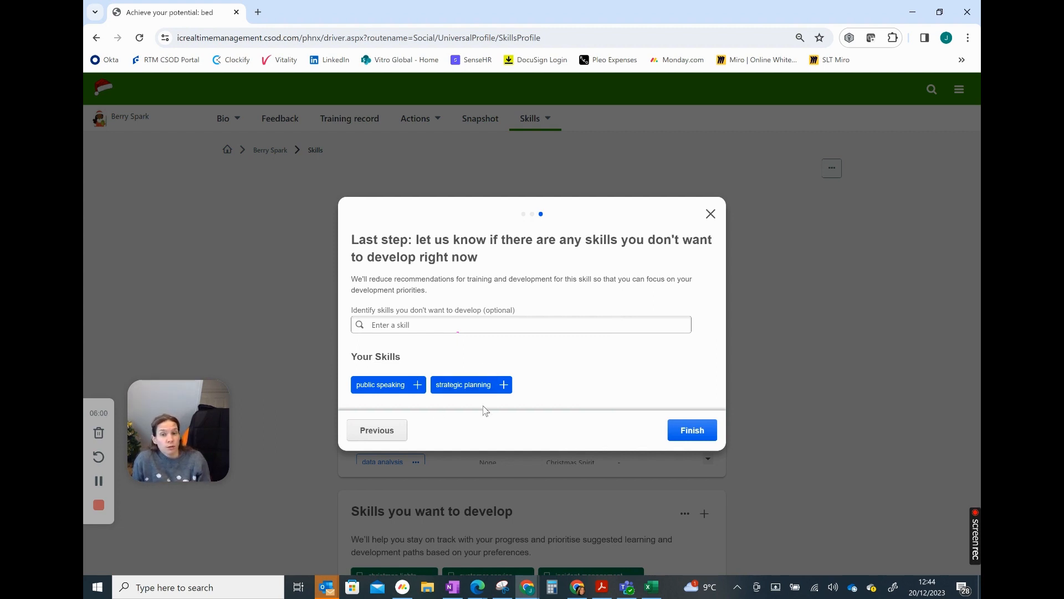
click(503, 387)
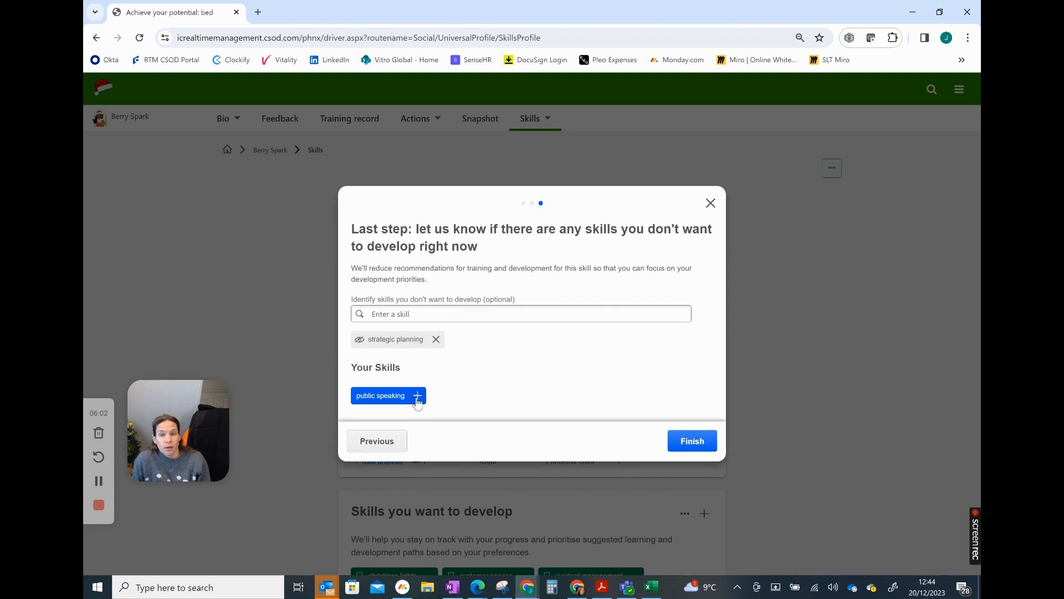
click(417, 395)
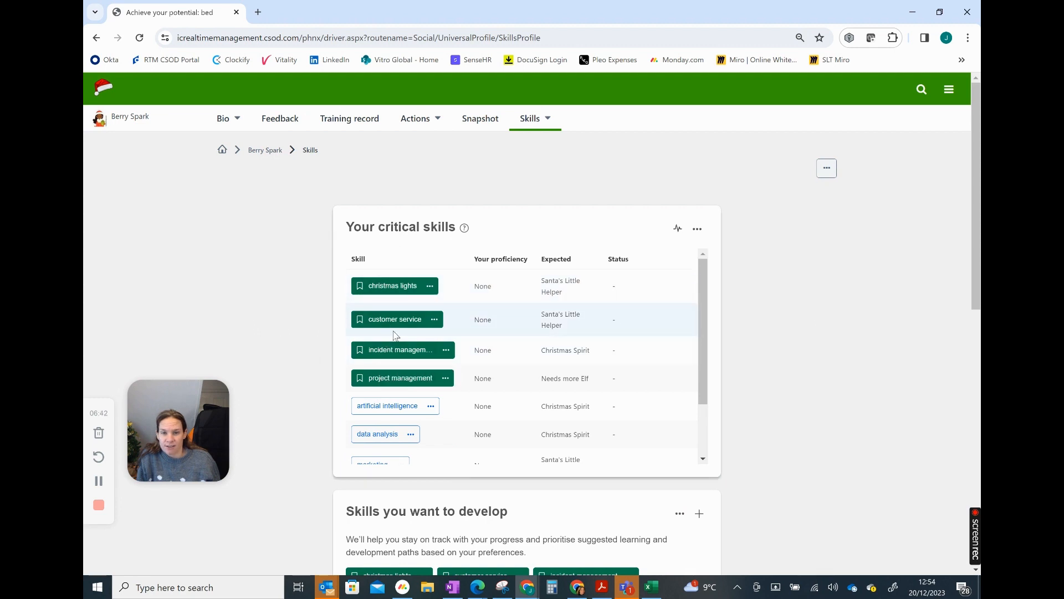
Start the proficiency self-rating for the skills to develop and rate christmas lights as Tinseltastic
scroll(396, 335, down, 3)
scroll(476, 377, up, 3)
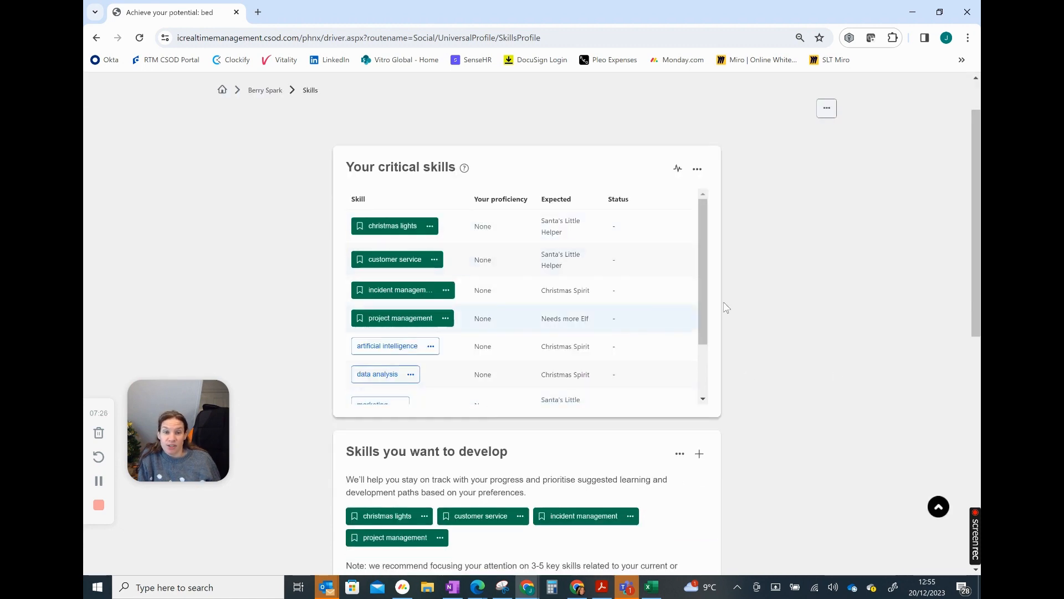
scroll(776, 308, down, 1)
scroll(776, 307, down, 1)
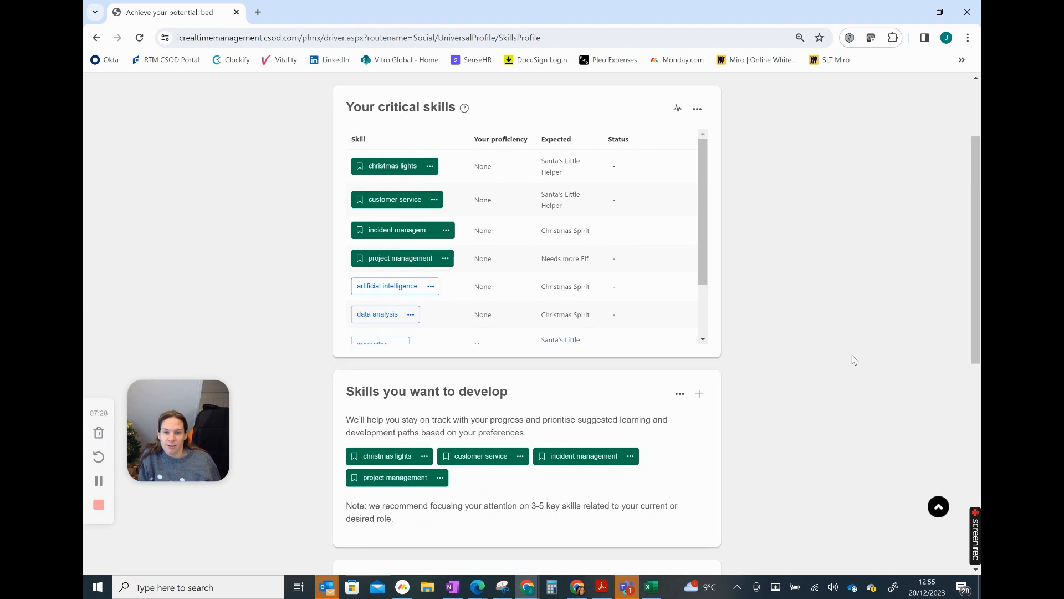
scroll(854, 361, down, 1)
scroll(854, 360, down, 2)
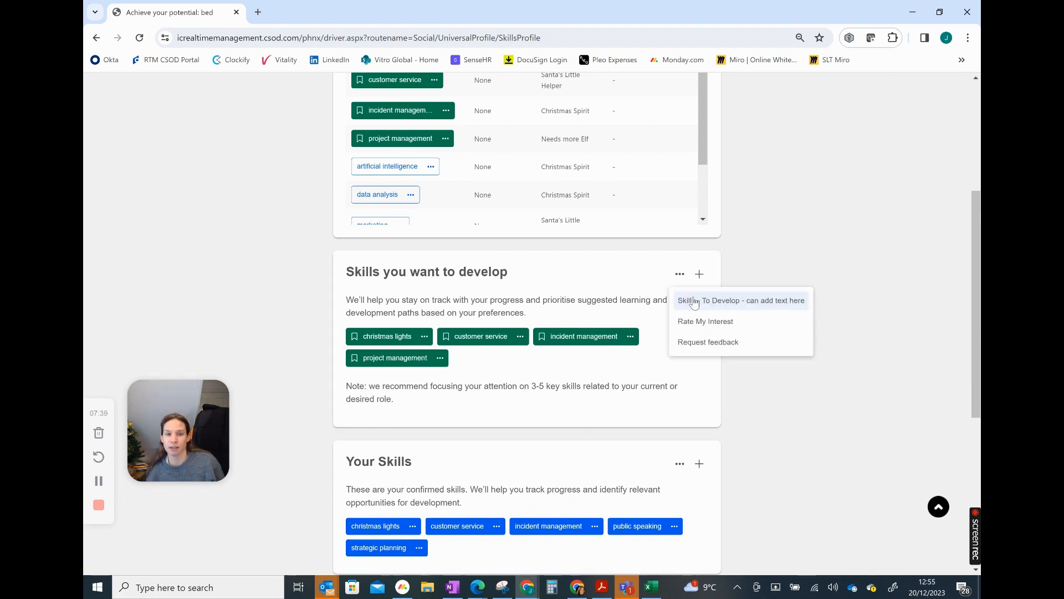
click(710, 320)
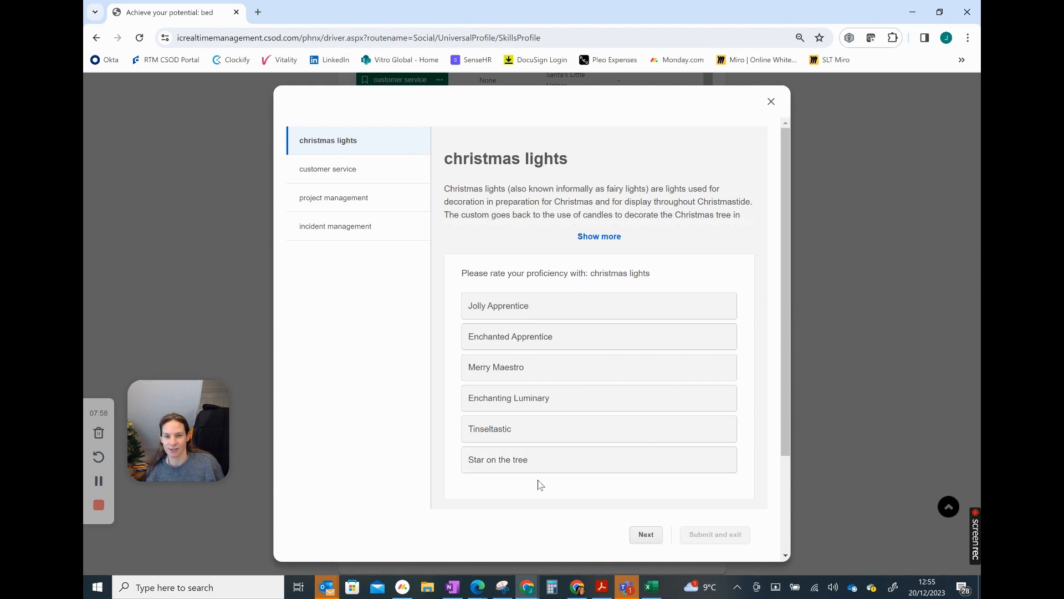
click(643, 534)
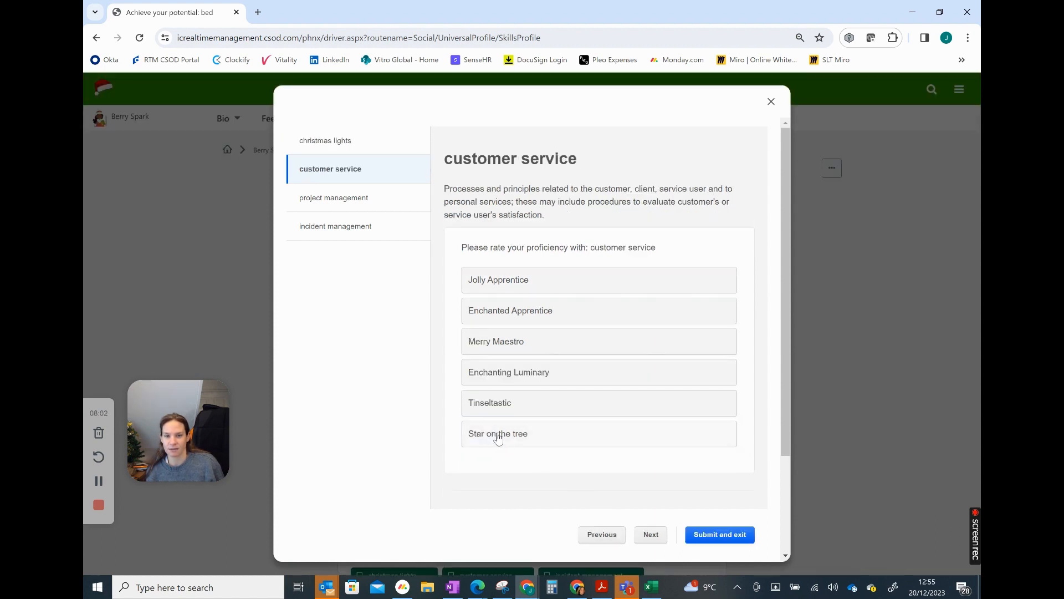
Rate customer service and project management as Star on the tree, rate incident management, and submit the proficiency ratings
click(495, 435)
click(652, 535)
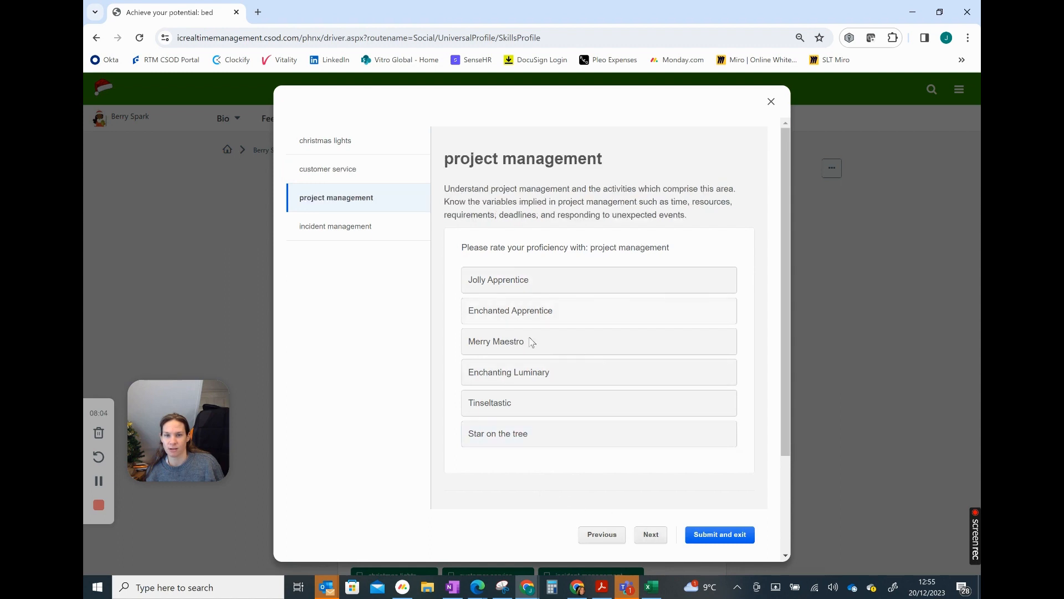
click(513, 437)
click(564, 438)
click(519, 407)
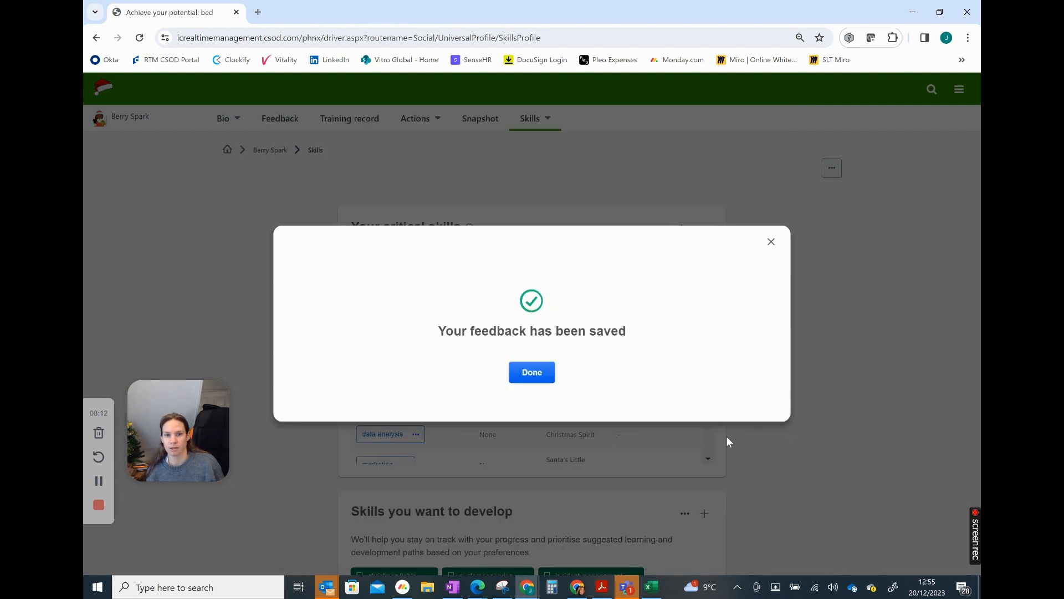
click(533, 371)
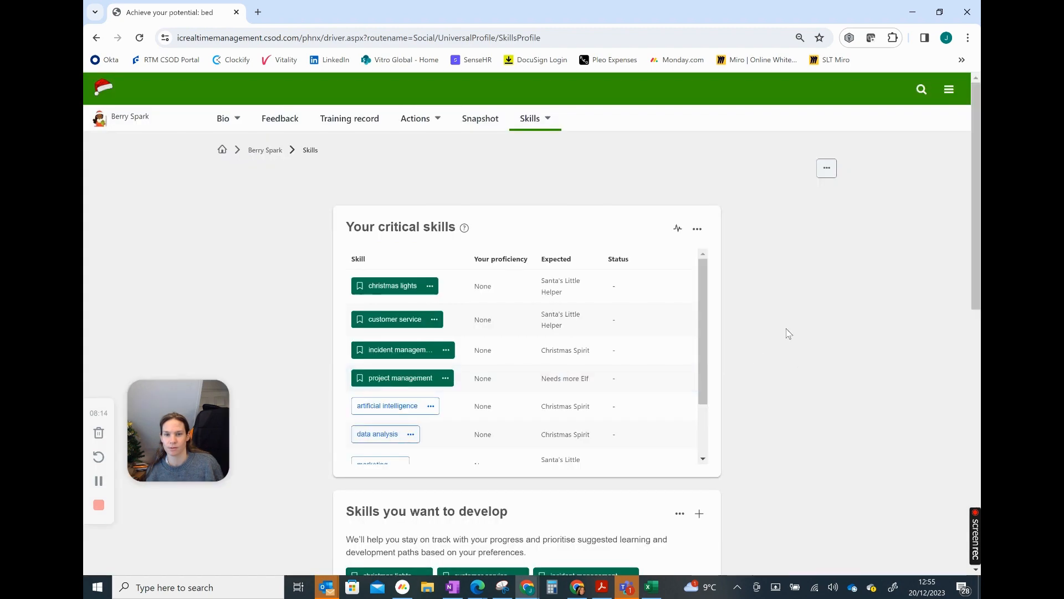
Start the interest self-rating for the skills to develop and rate the enjoyment of christmas lights as Enjoy very much
scroll(862, 299, down, 1)
click(680, 452)
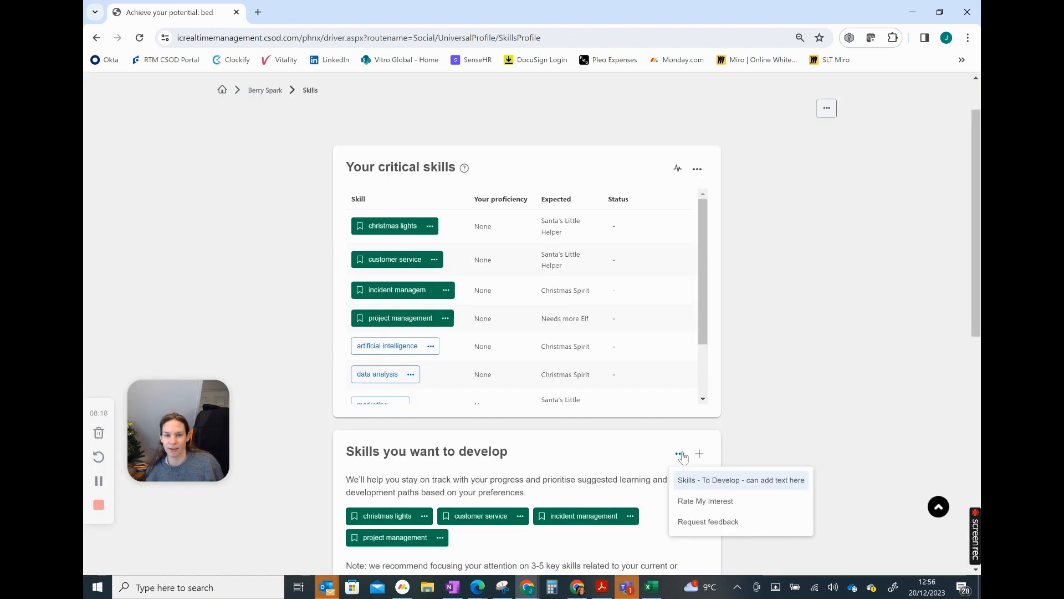
click(703, 501)
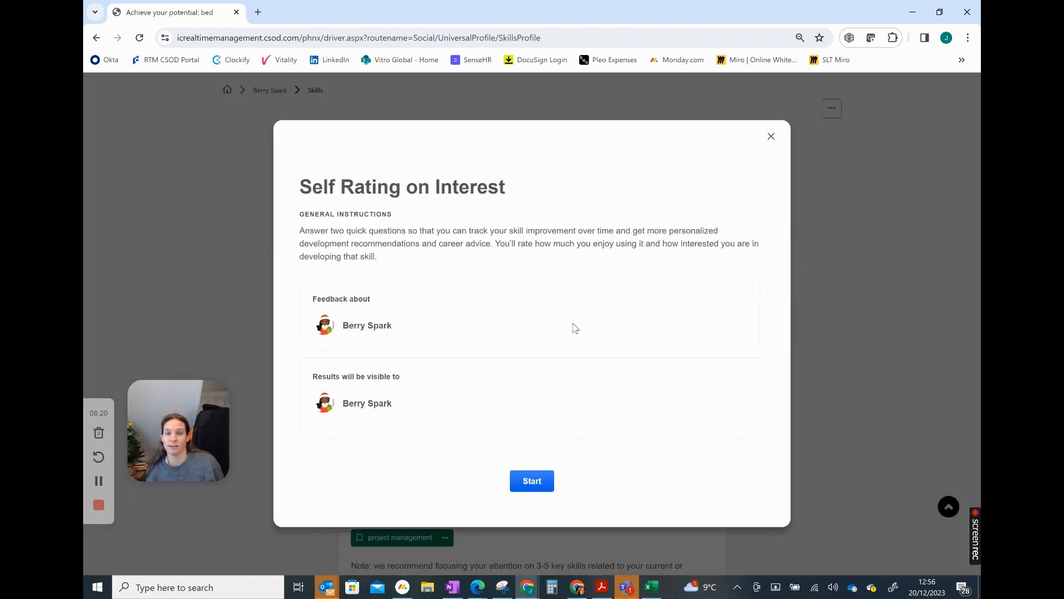
click(532, 481)
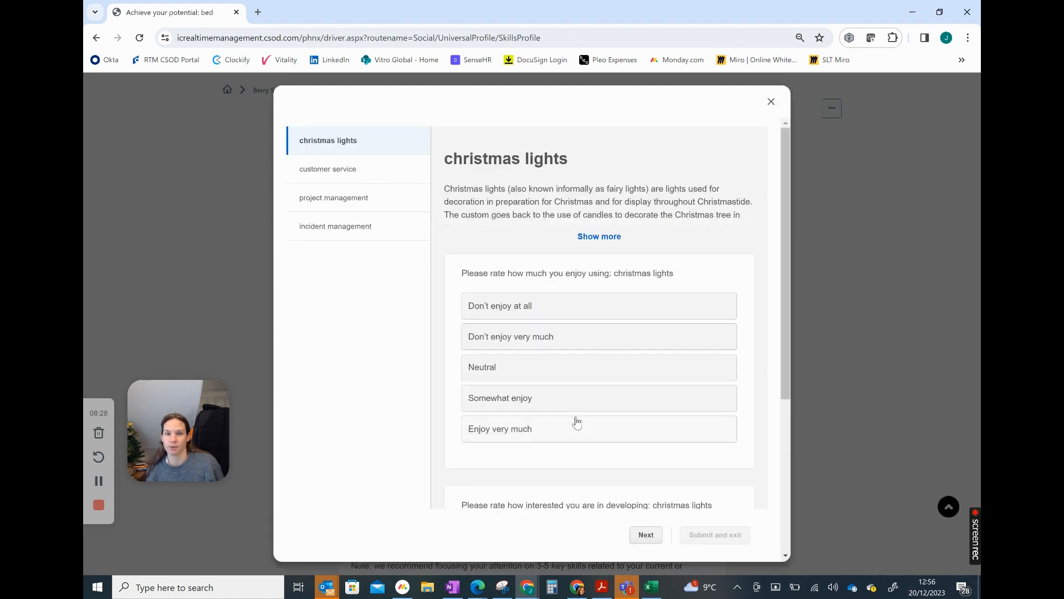
click(520, 433)
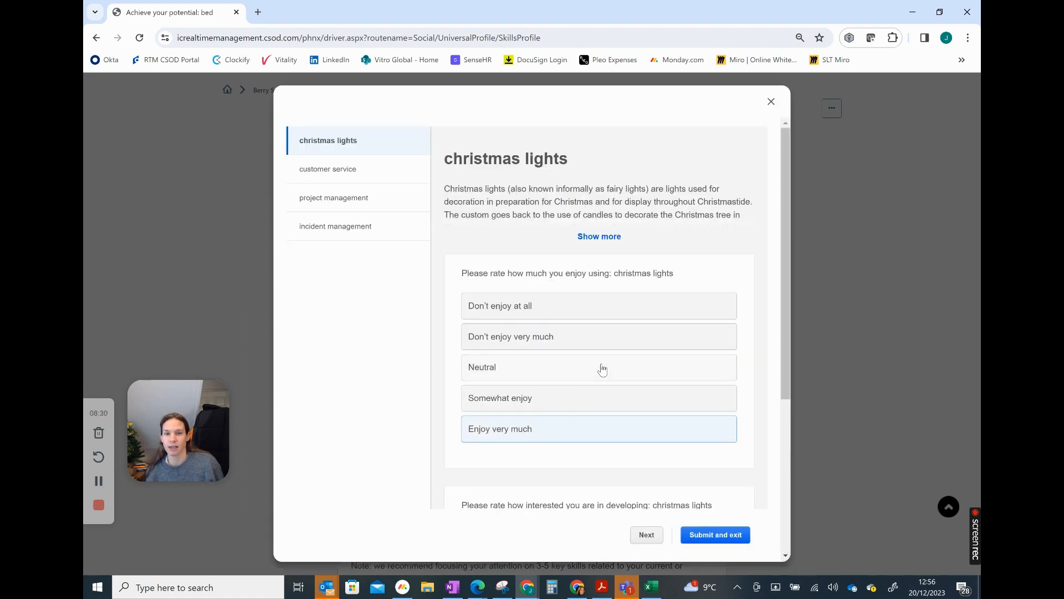
Rate the interest in developing christmas lights as Very interested and submit the interest ratings
scroll(603, 370, down, 1)
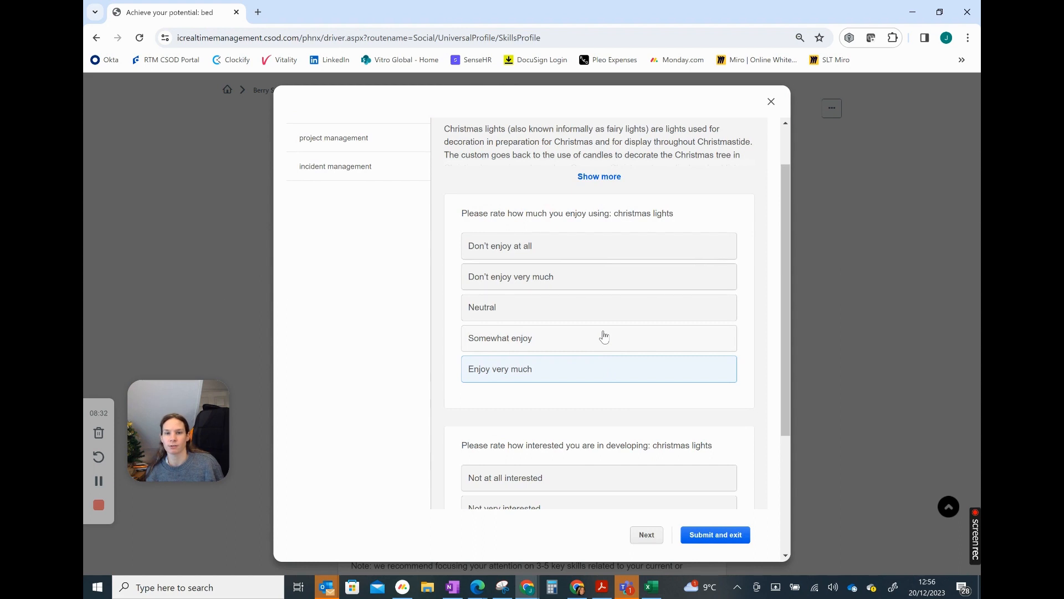
scroll(603, 336, down, 2)
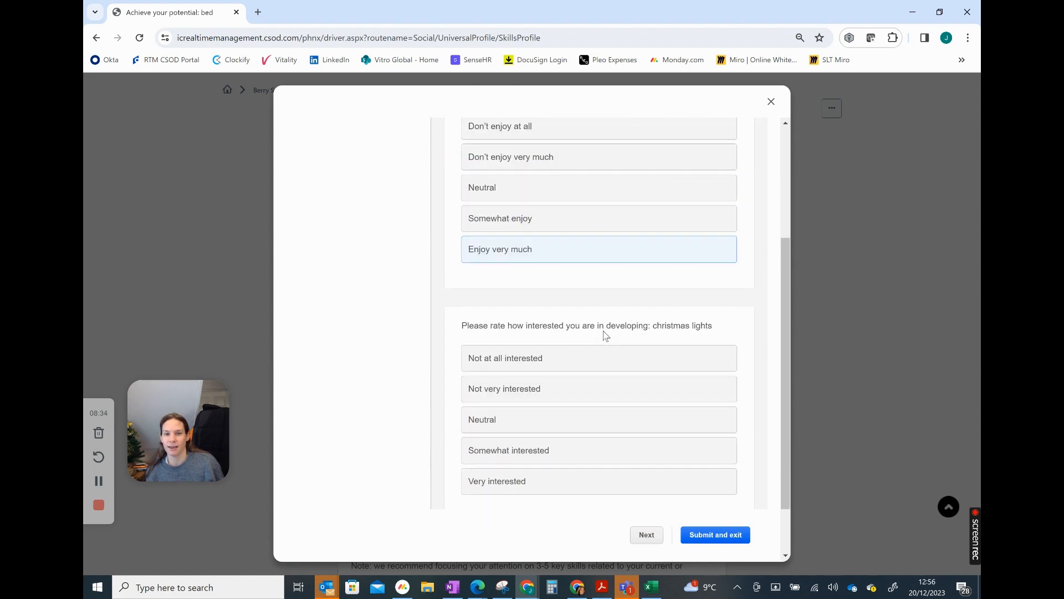
scroll(626, 370, down, 1)
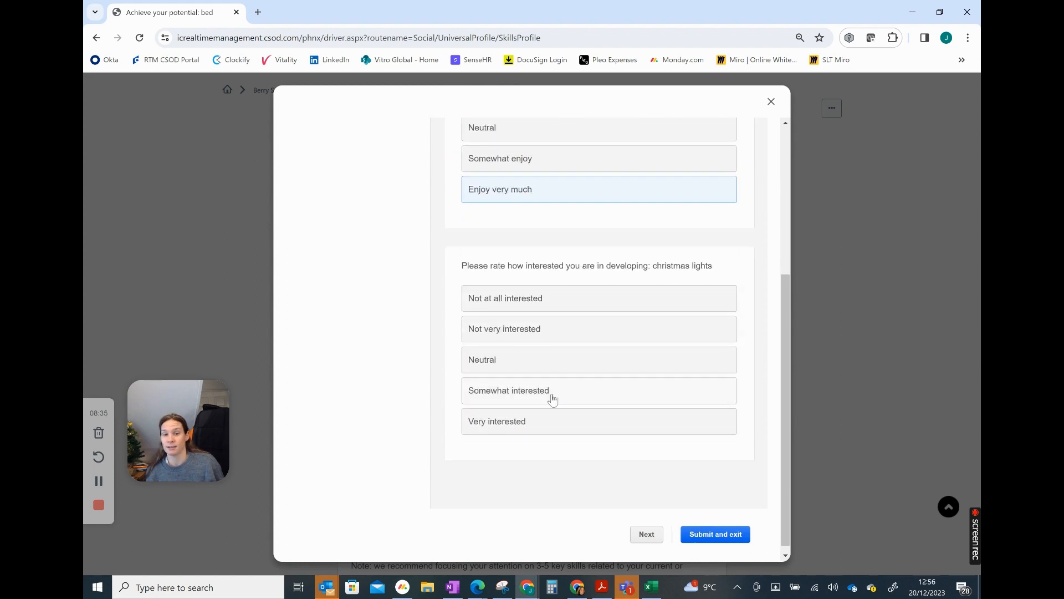
click(509, 425)
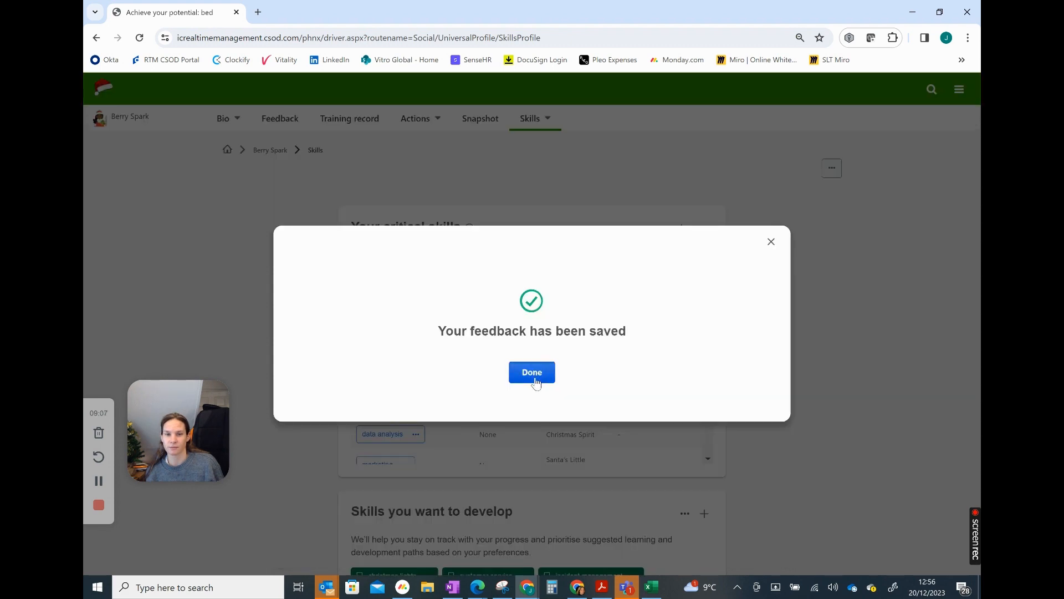
click(536, 372)
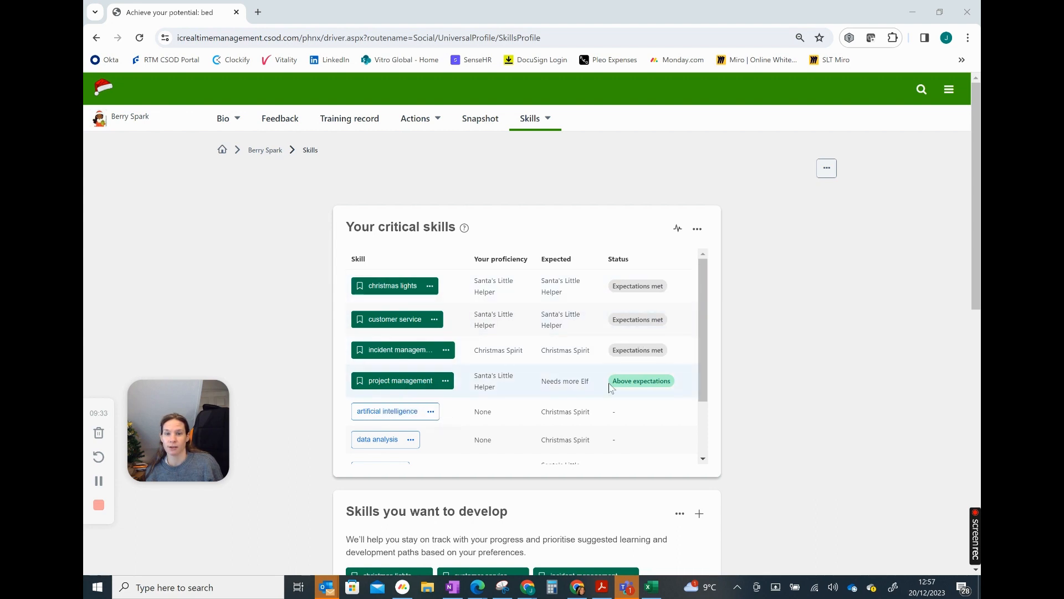
Mark modern languages and artificial intelligence in the critical skills list as skills to develop
drag(700, 354, 701, 414)
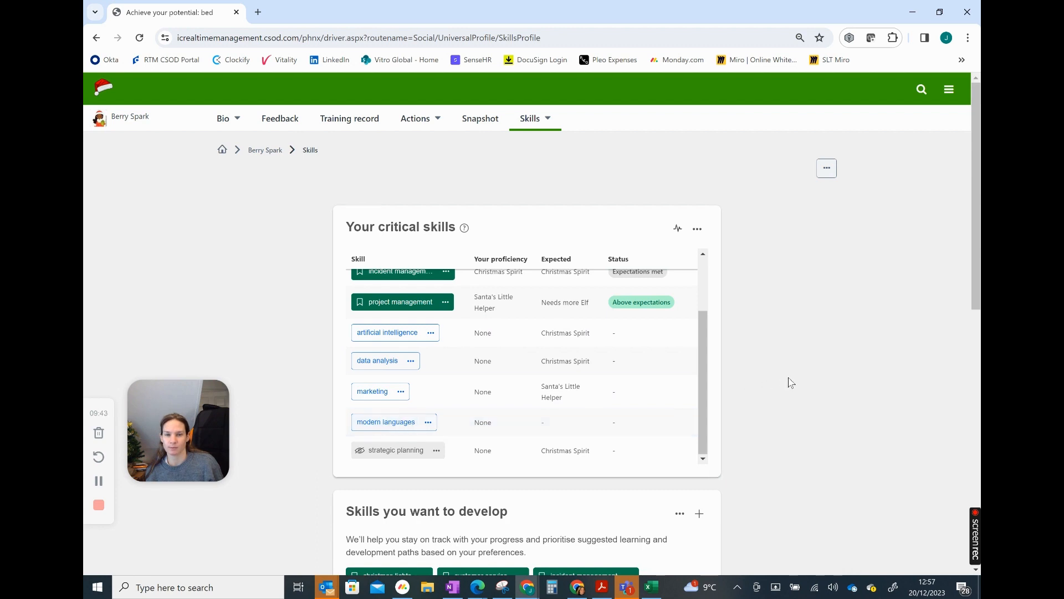
scroll(789, 382, down, 1)
click(428, 363)
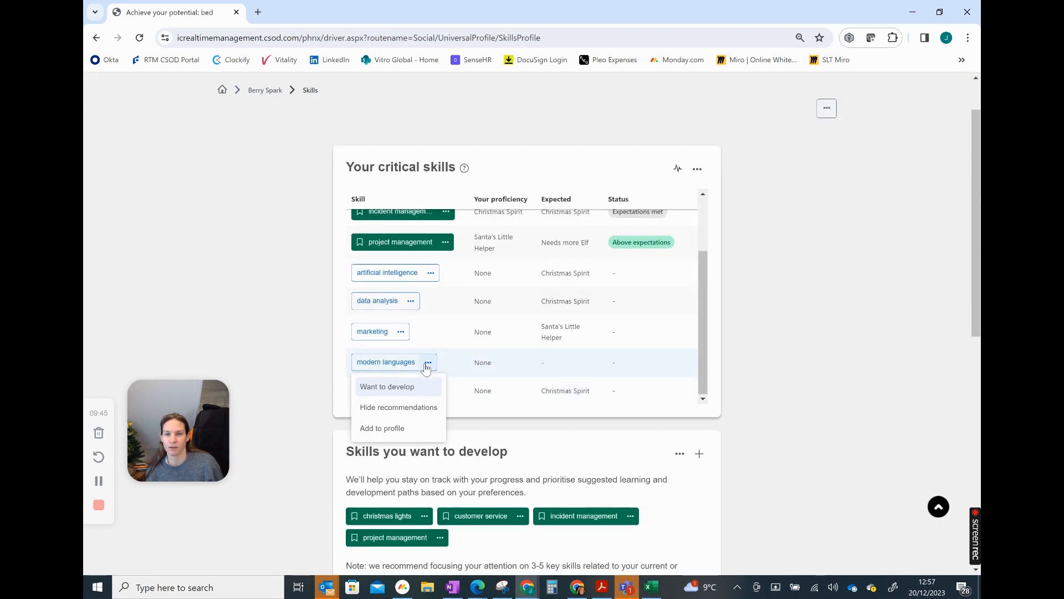
click(399, 387)
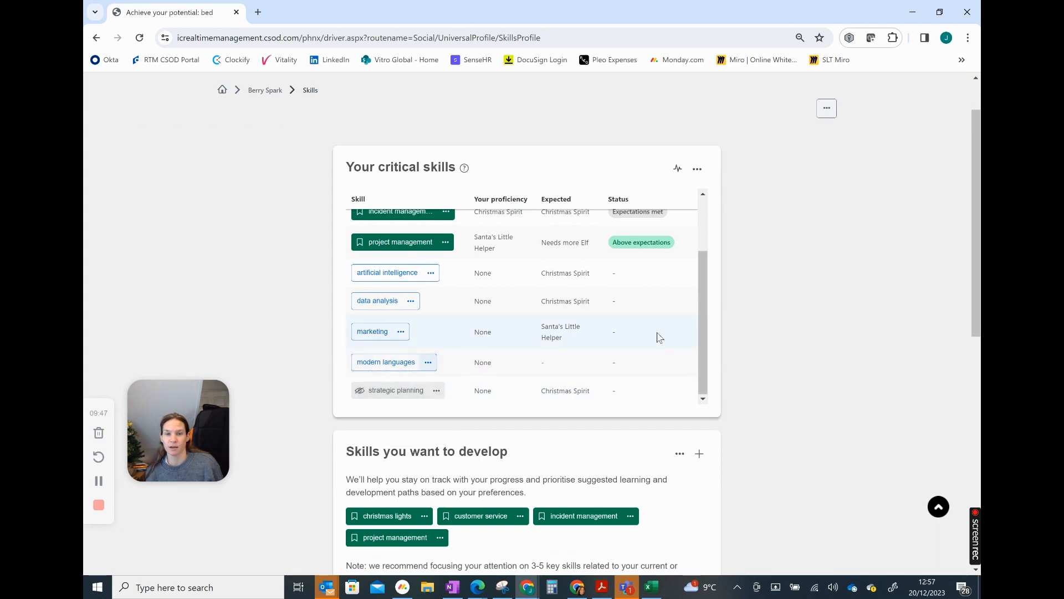
click(431, 301)
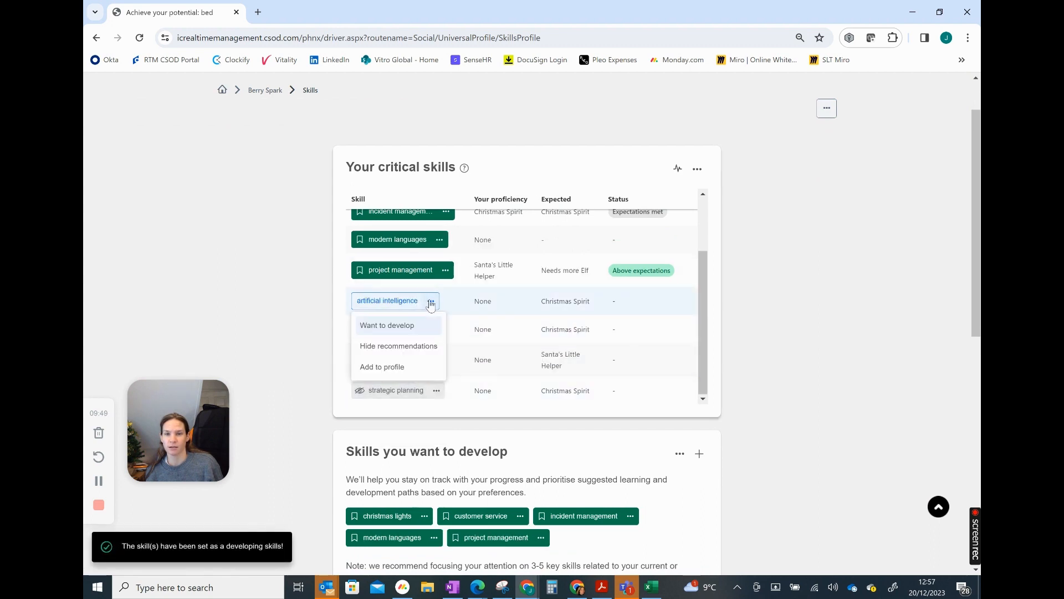
click(394, 332)
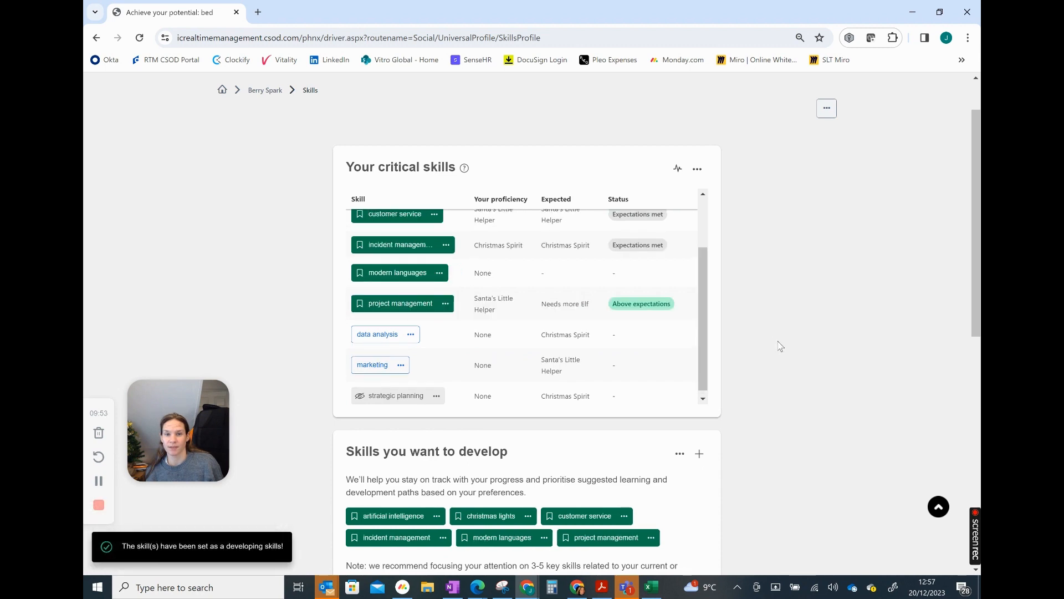
Rate the proficiency in modern languages from the skills to develop and submit the rating
scroll(780, 346, down, 3)
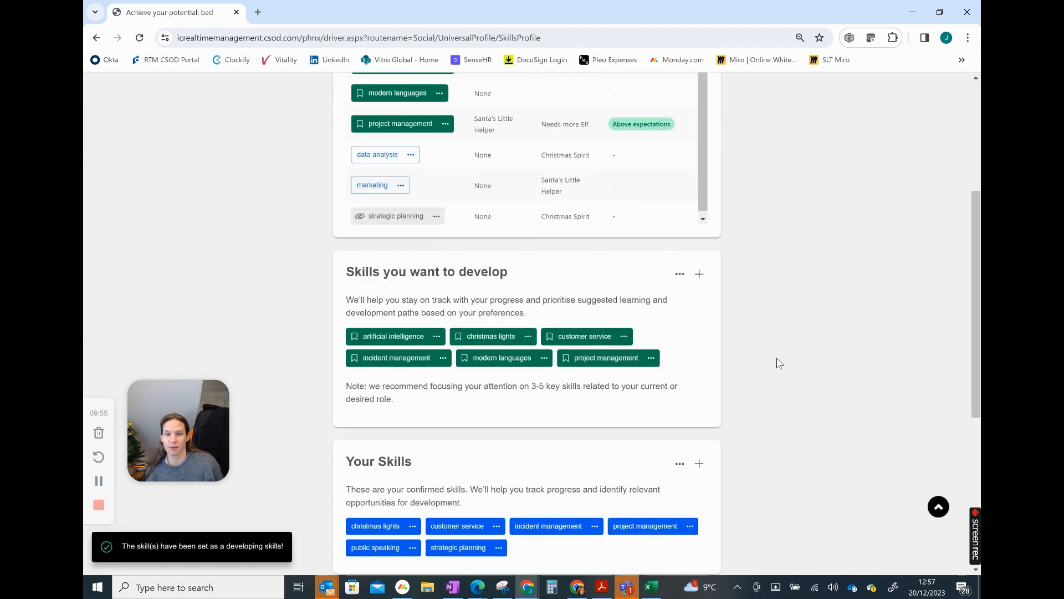
click(543, 357)
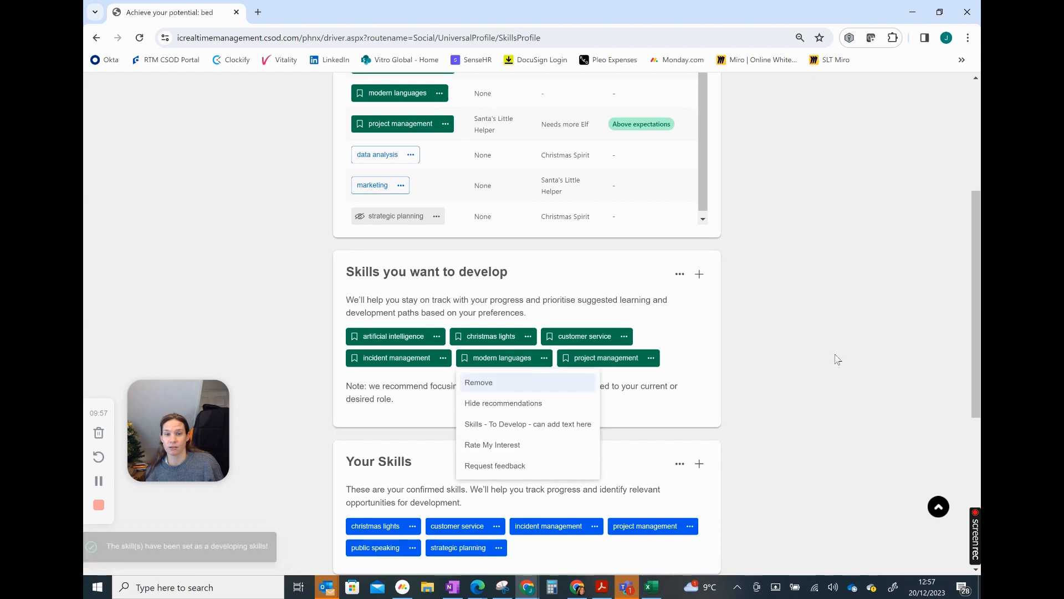
click(523, 430)
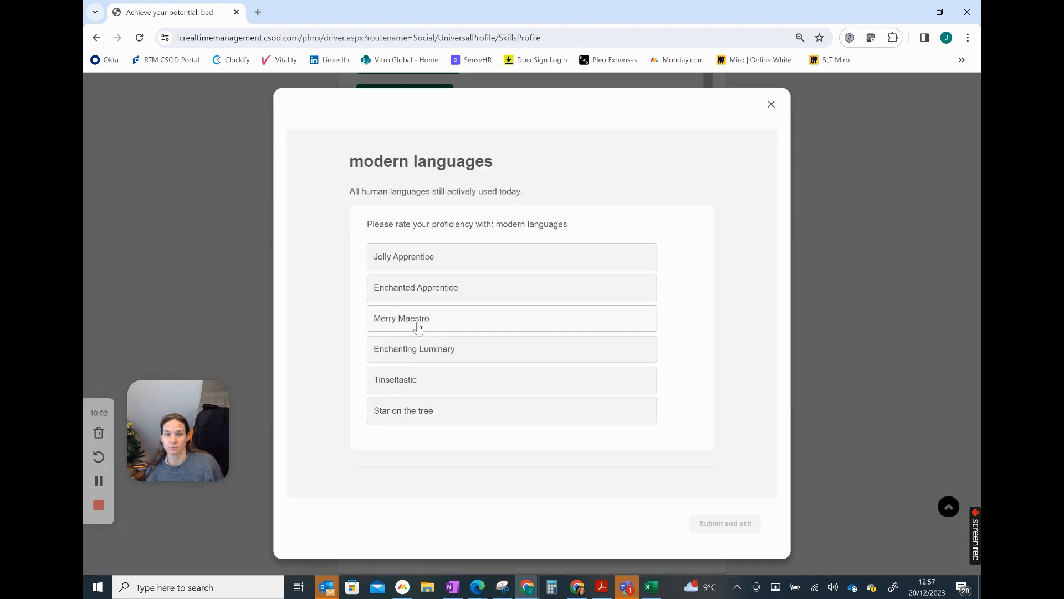
click(727, 524)
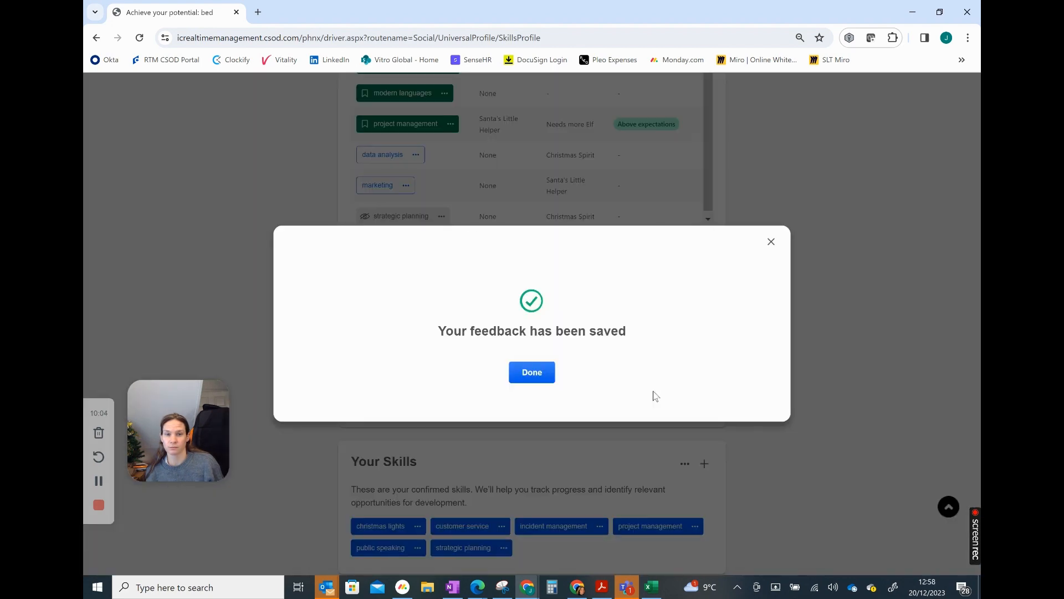
click(532, 372)
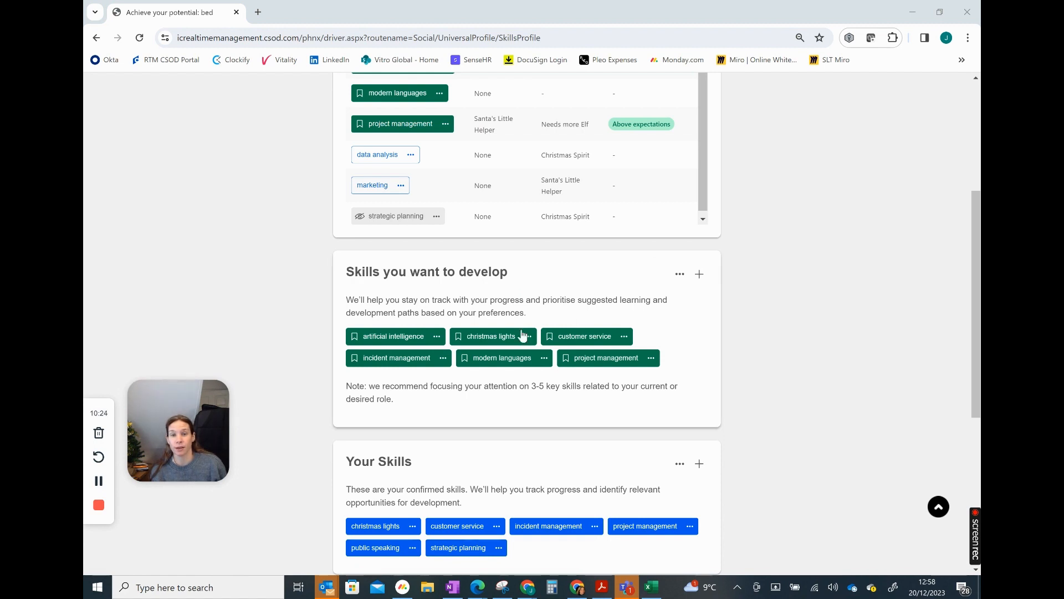
View the christmas lights skill details and register for its related course, Christmas Tree Design
click(504, 336)
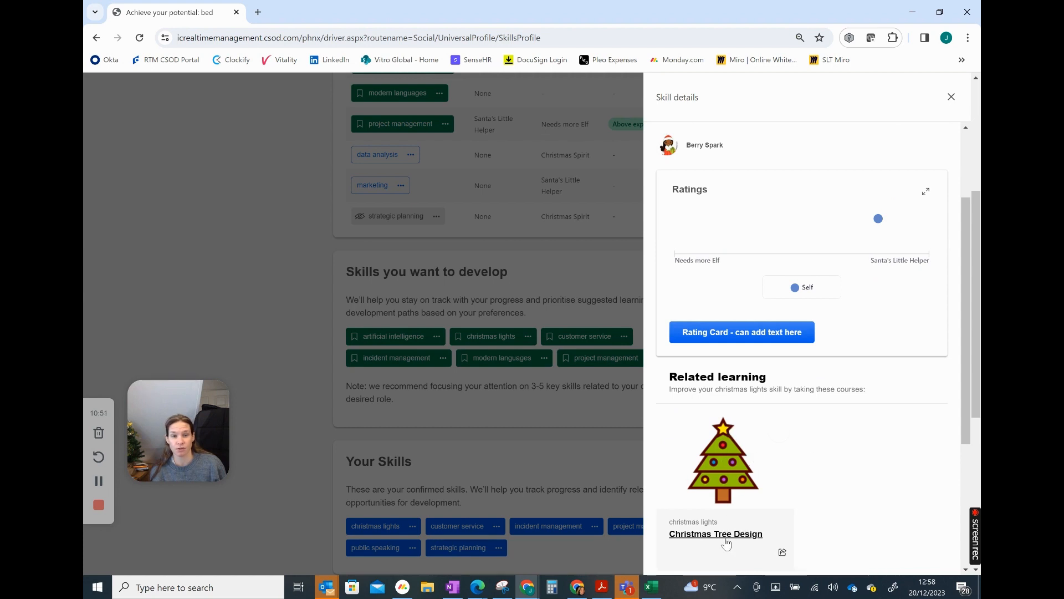
click(727, 534)
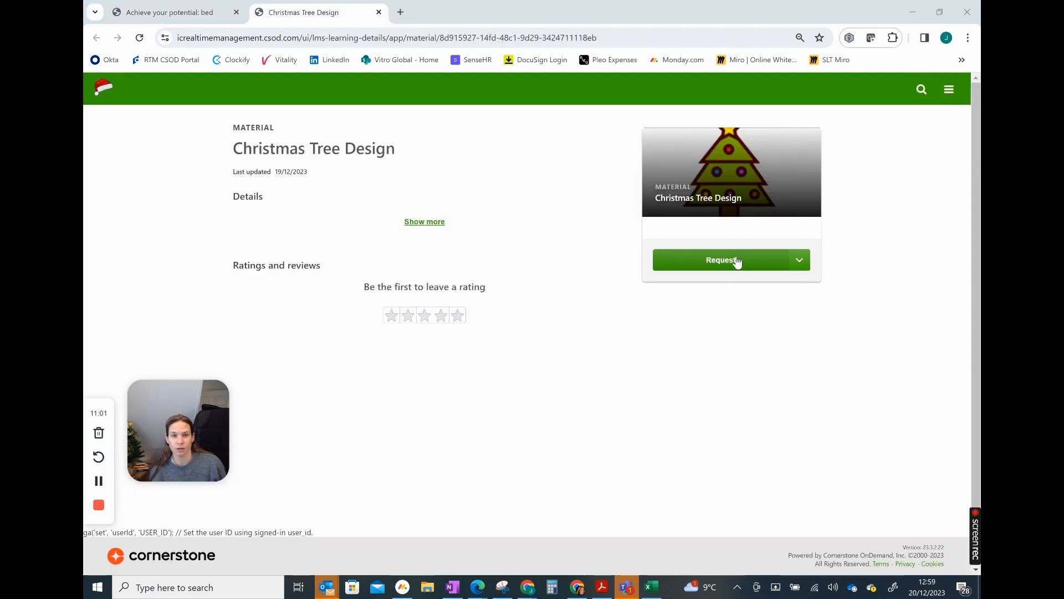
click(735, 260)
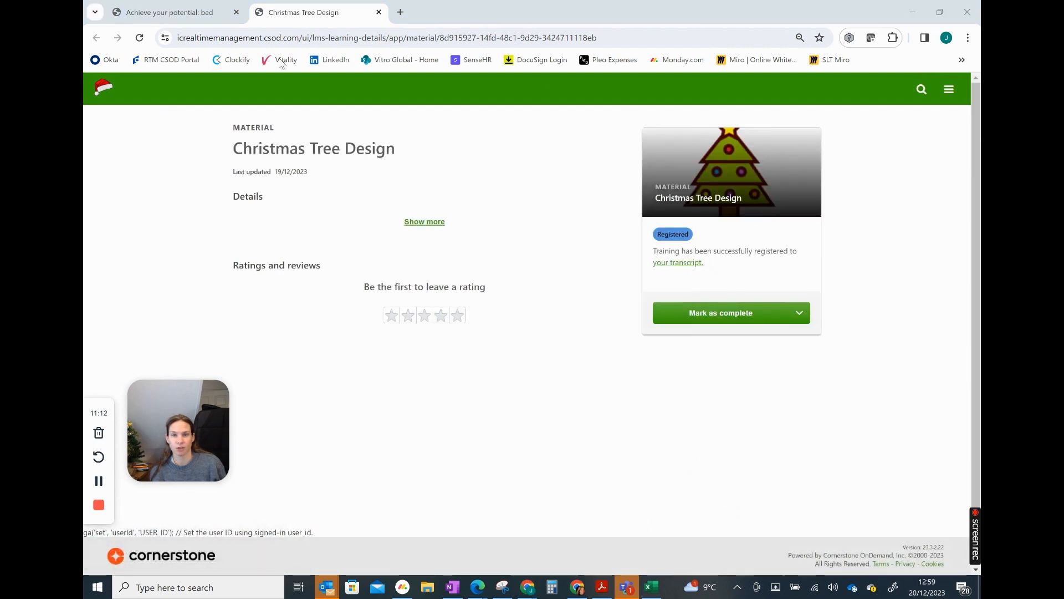
Return to the skills profile, close the skill details and review the critical, to-develop, confirmed, suggested and unwanted skills
click(225, 13)
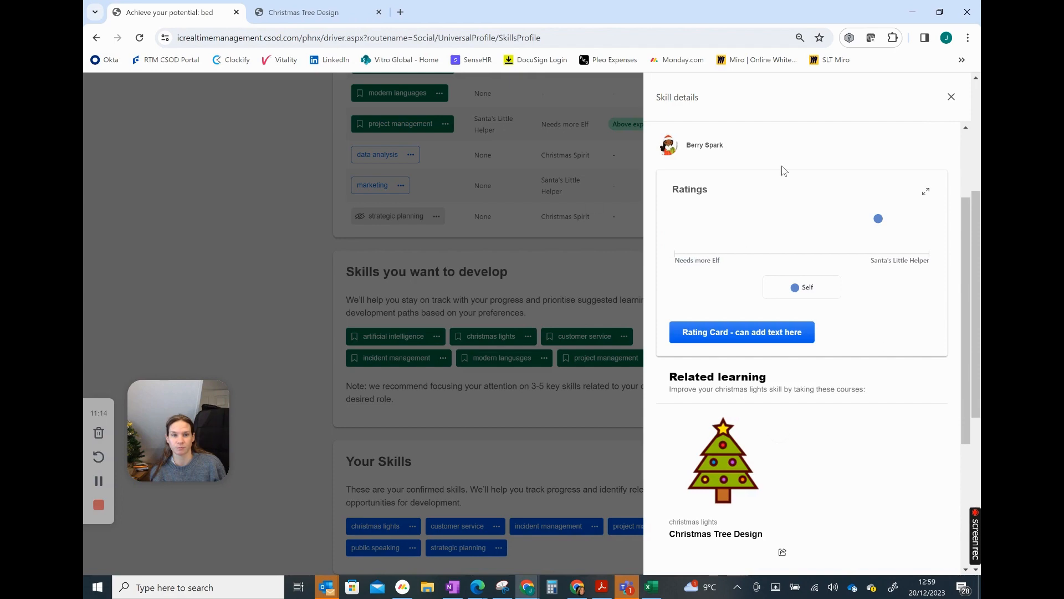
click(951, 97)
scroll(720, 215, down, 5)
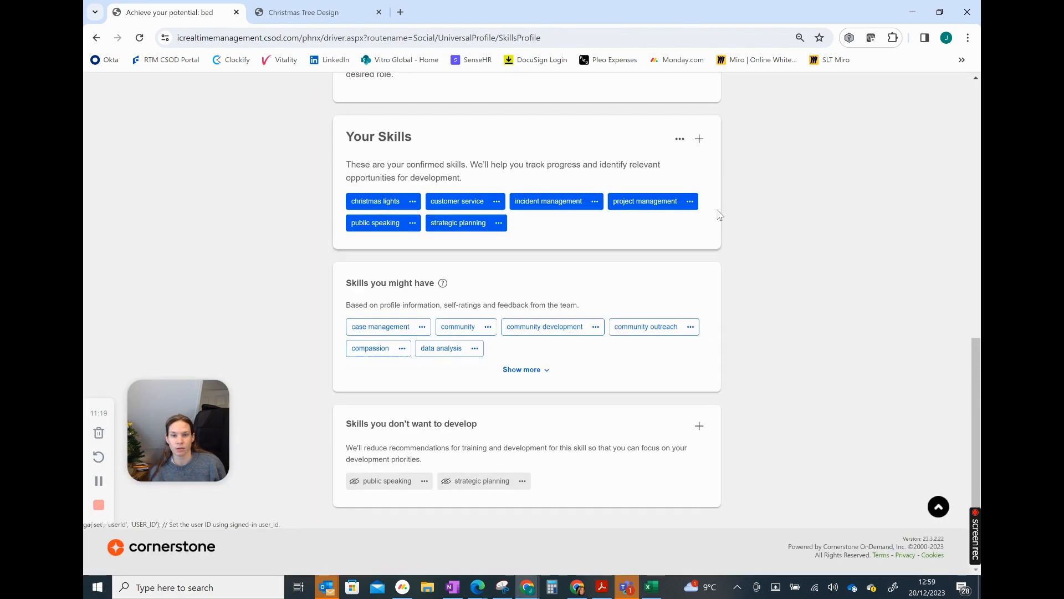
scroll(720, 216, up, 3)
scroll(720, 215, up, 7)
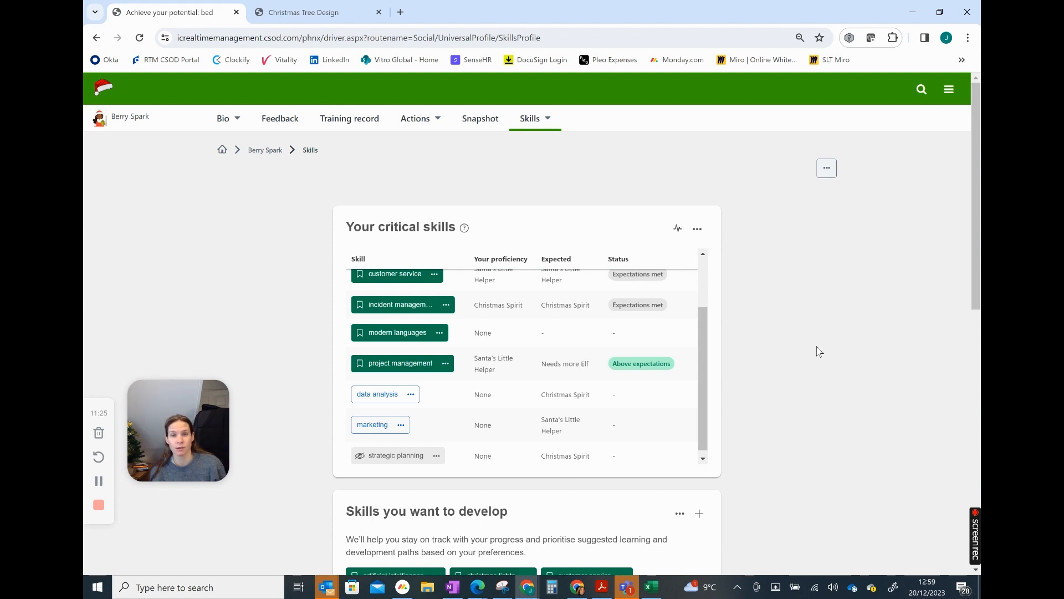
scroll(823, 407, down, 1)
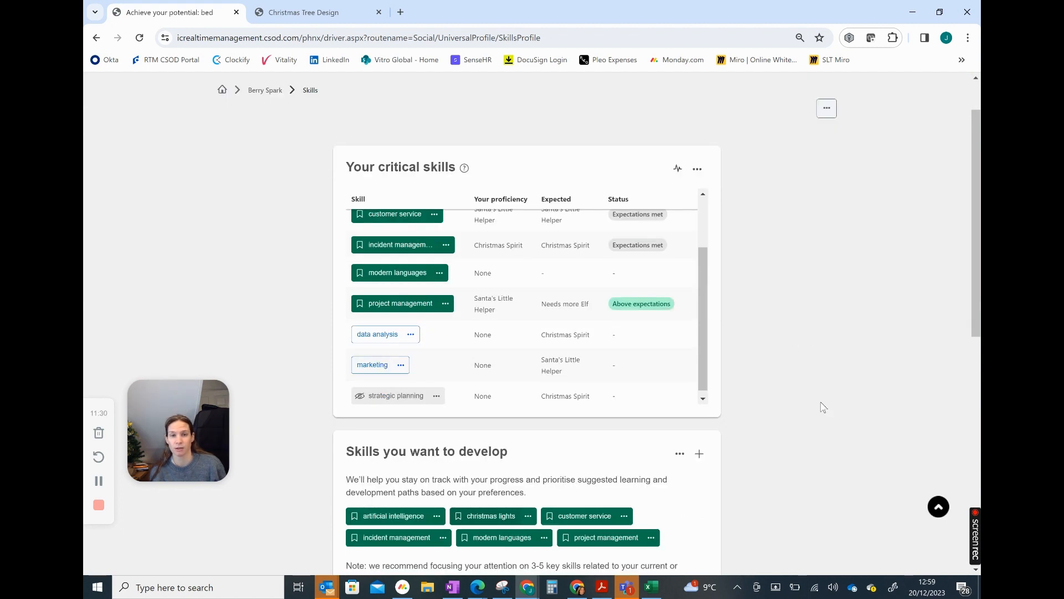
scroll(803, 408, down, 2)
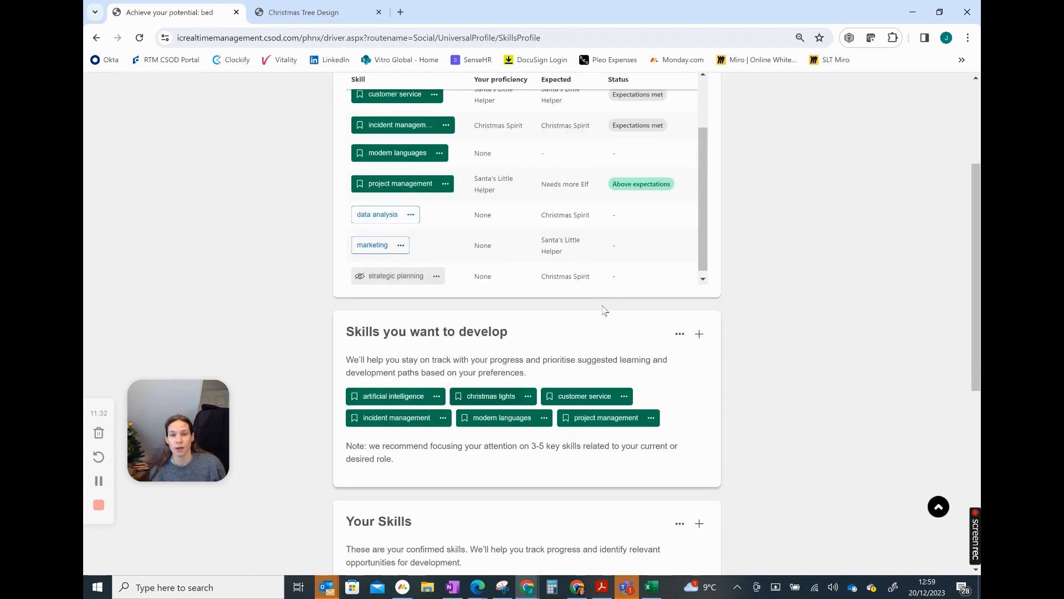
scroll(256, 252, up, 3)
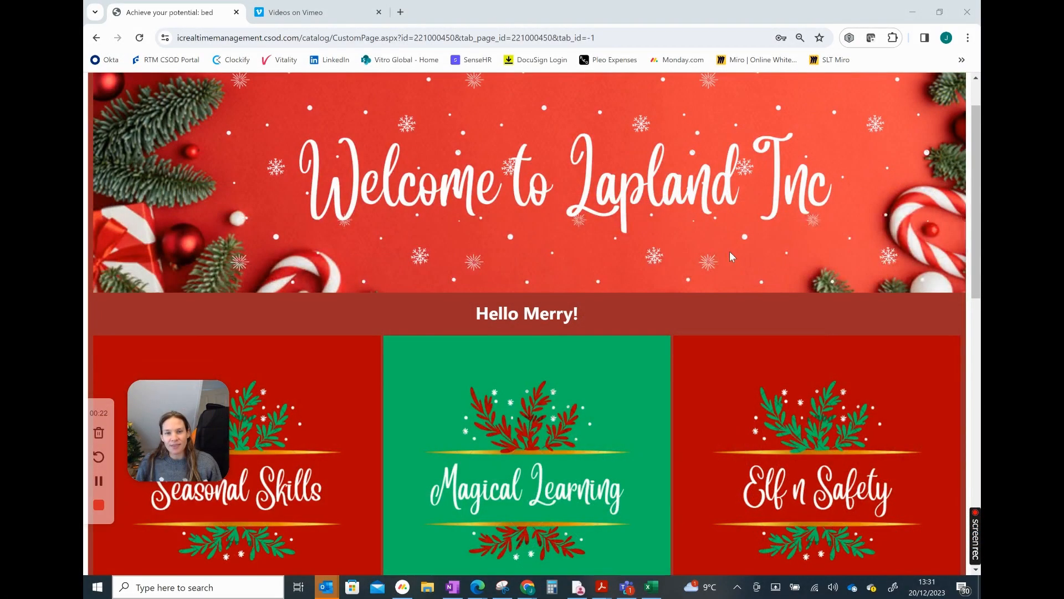
Open the Seasonal Skills page from the Lapland Inc welcome page
scroll(730, 251, down, 1)
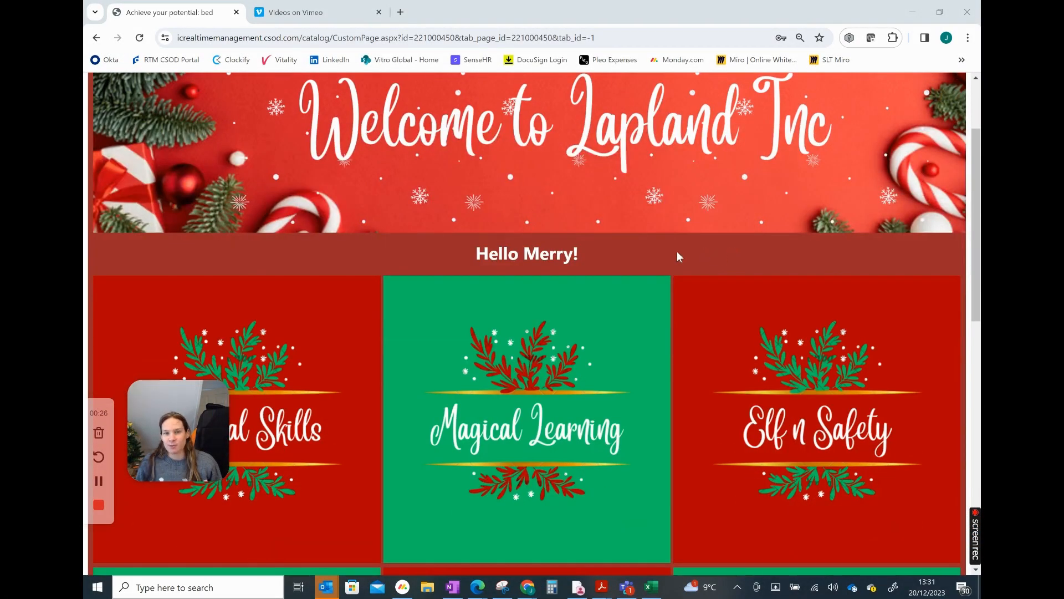
scroll(677, 251, up, 2)
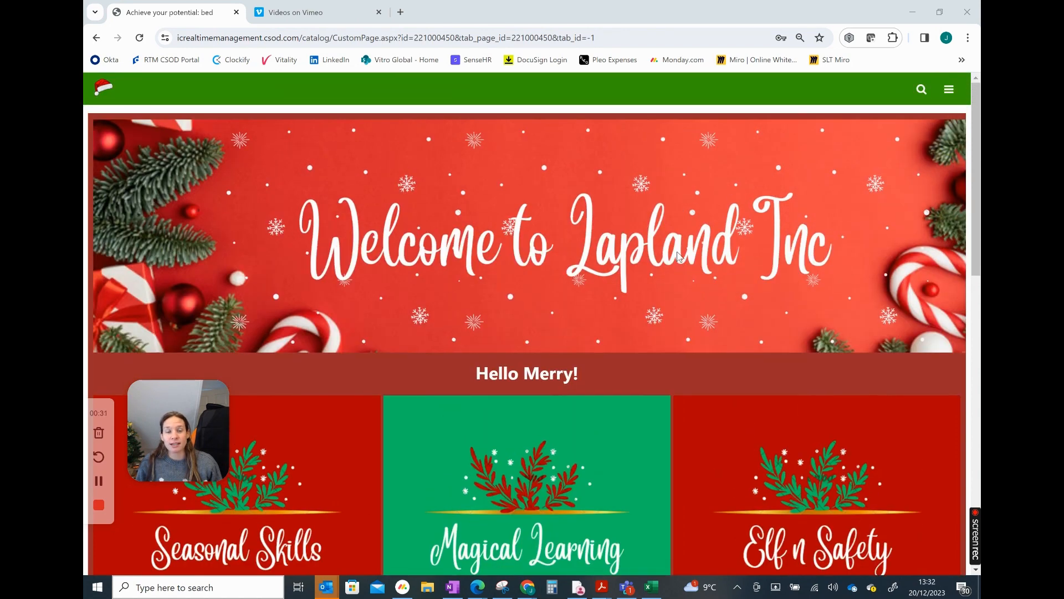
scroll(678, 256, down, 1)
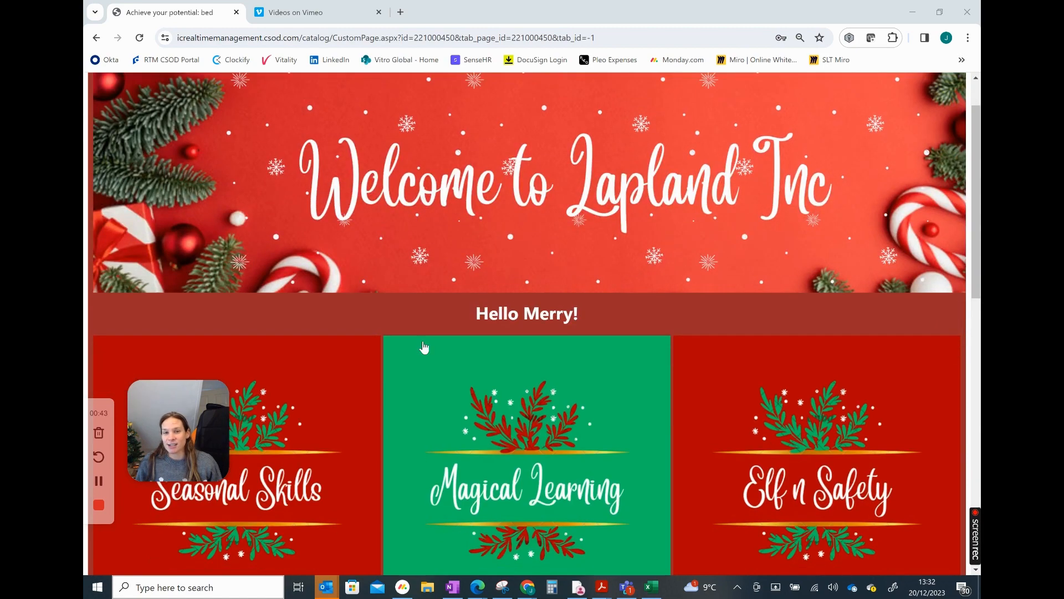
click(280, 506)
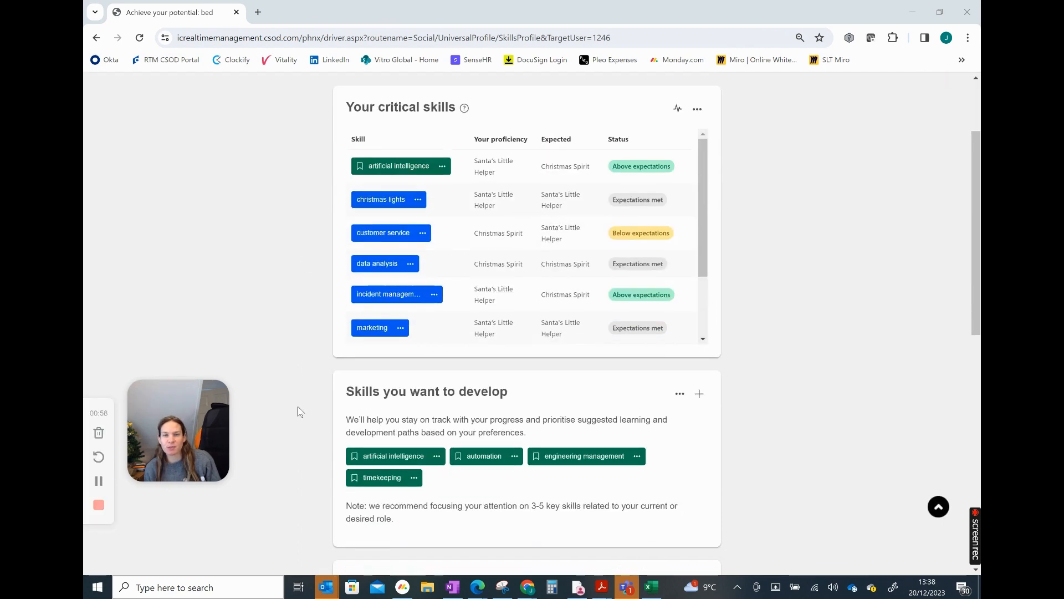
Examine the skills profile, including the skills to develop, the confirmed skills, and the critical skills' proficiency, expected level and status
scroll(298, 407, down, 1)
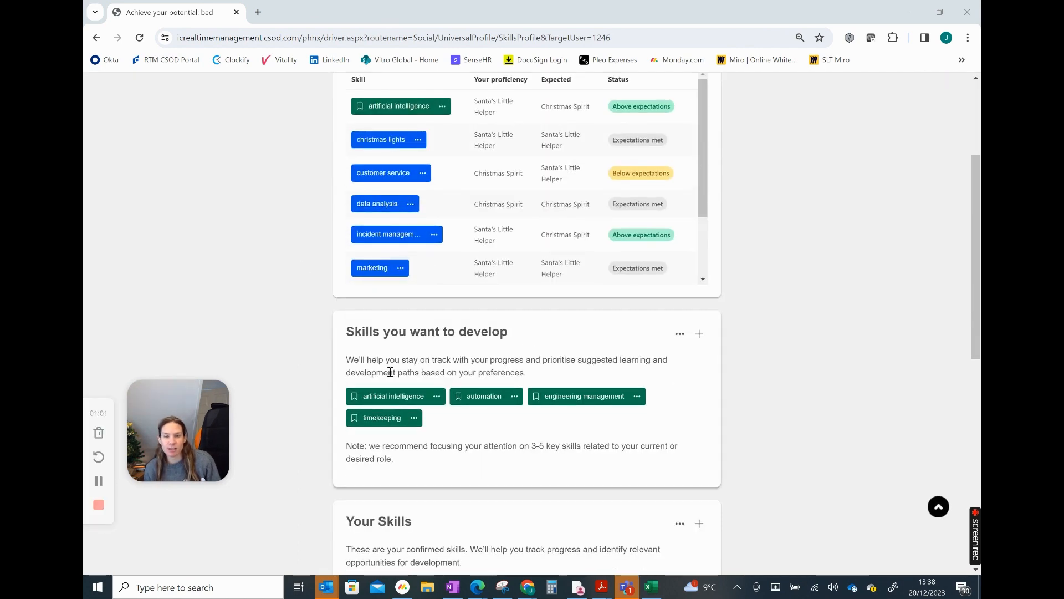
scroll(328, 376, down, 4)
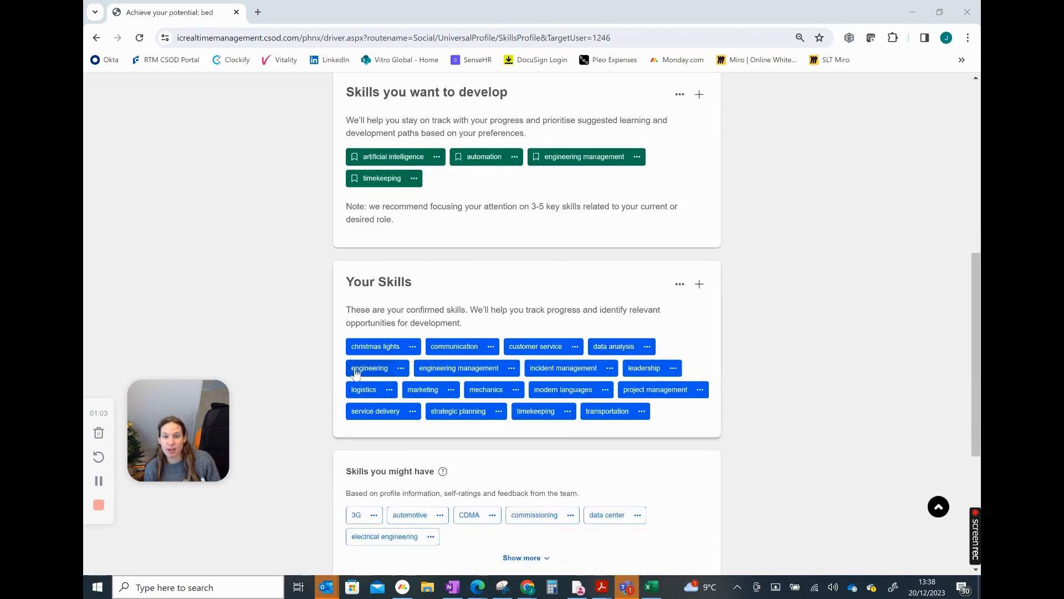
scroll(356, 373, down, 4)
scroll(366, 401, up, 12)
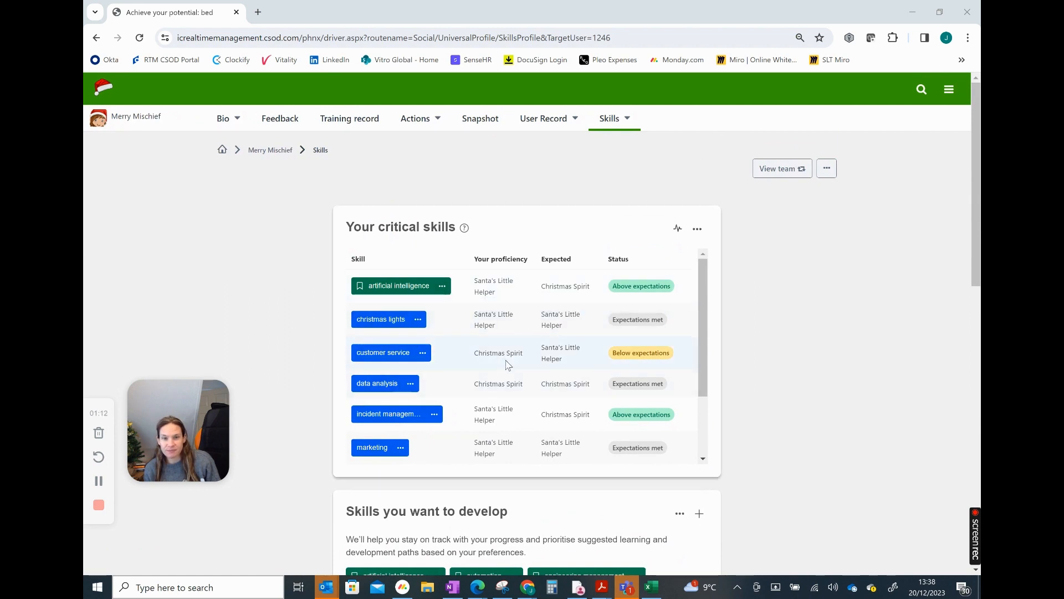
scroll(708, 420, down, 3)
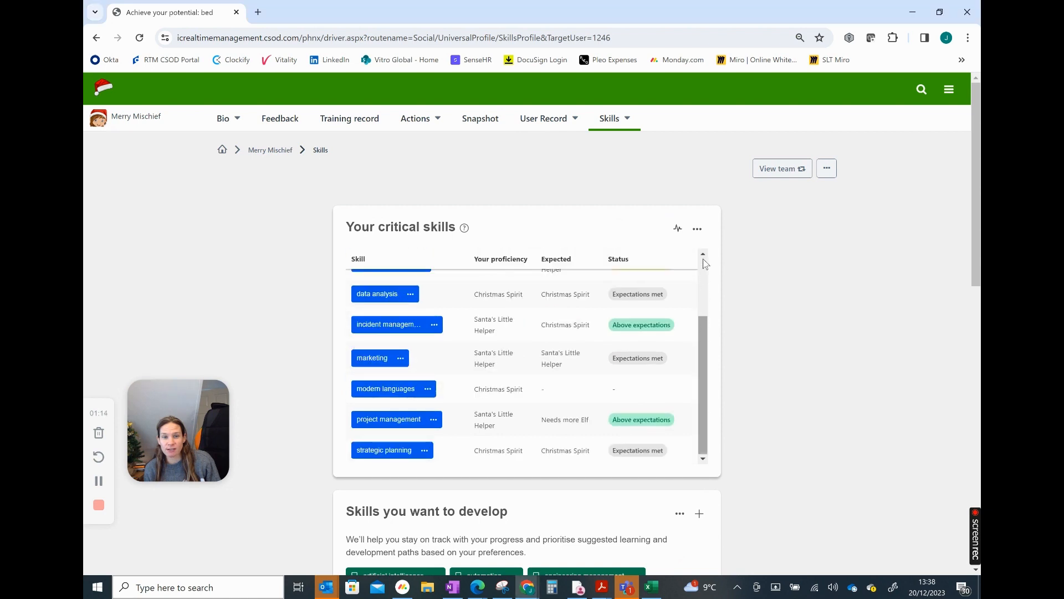
scroll(705, 264, up, 3)
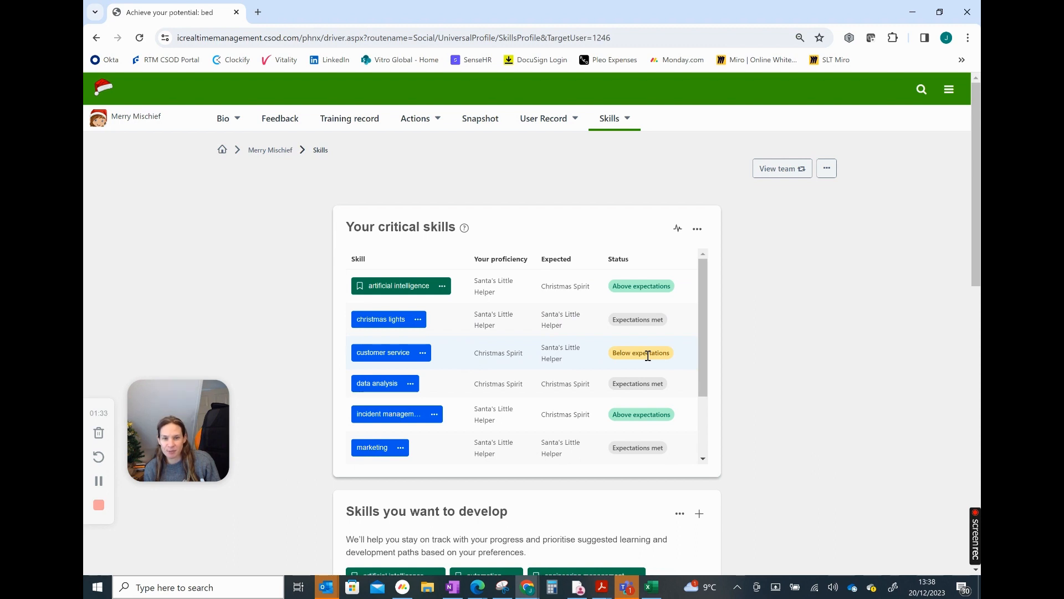
scroll(647, 355, down, 3)
scroll(853, 354, down, 3)
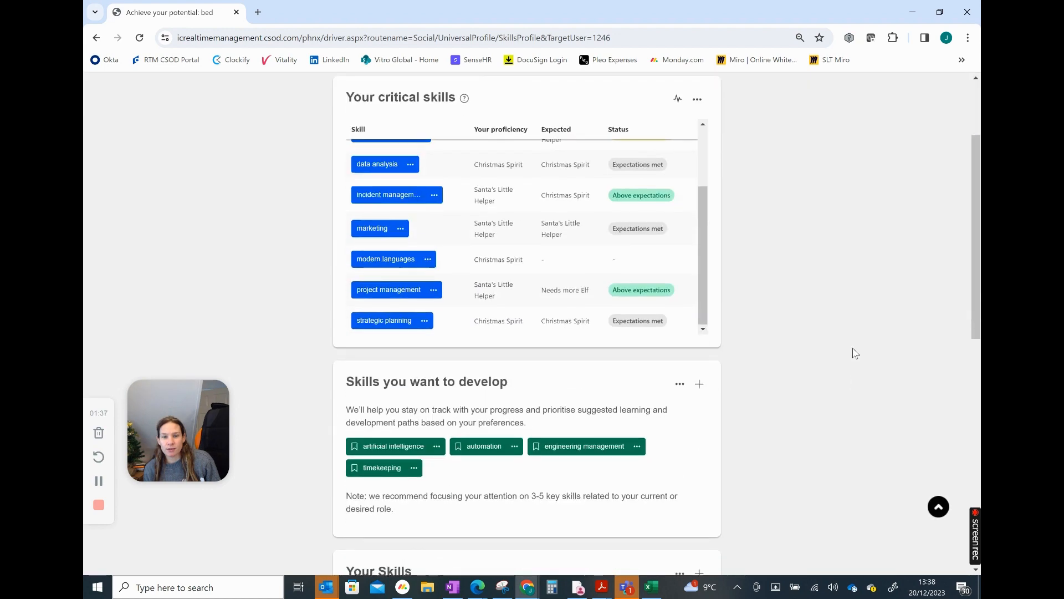
Start a feedback request about oneself from the skills to develop, using the format Proficiency Ratings shared with your Manager
scroll(853, 353, down, 1)
click(699, 334)
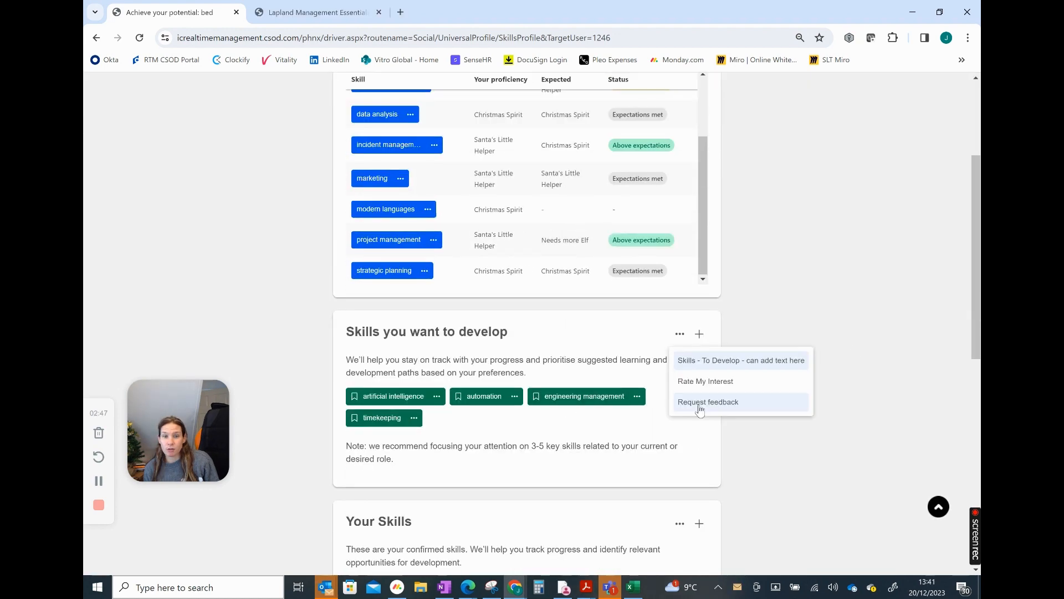
click(713, 399)
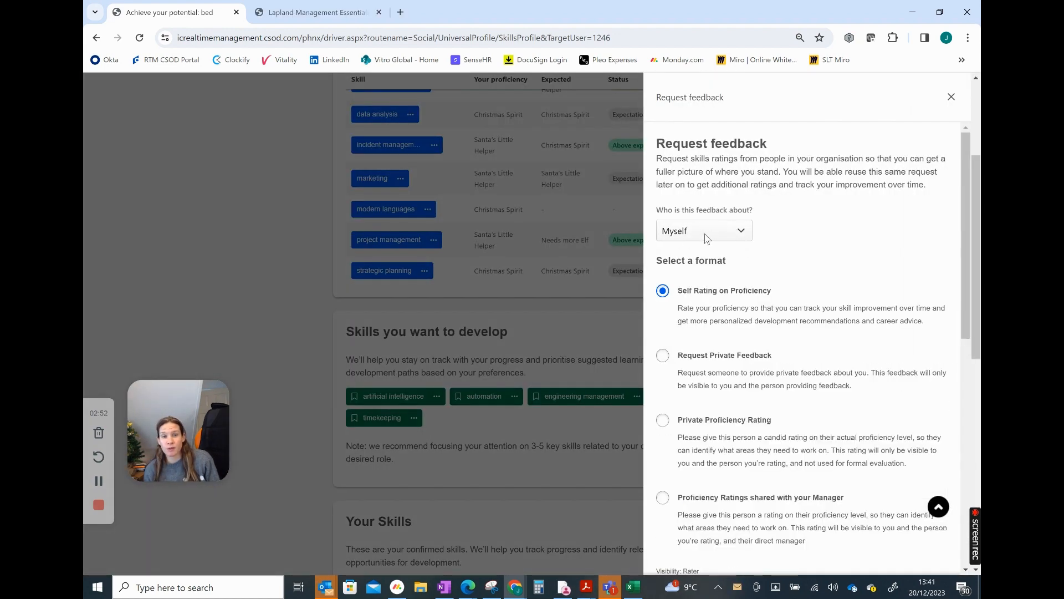
click(663, 498)
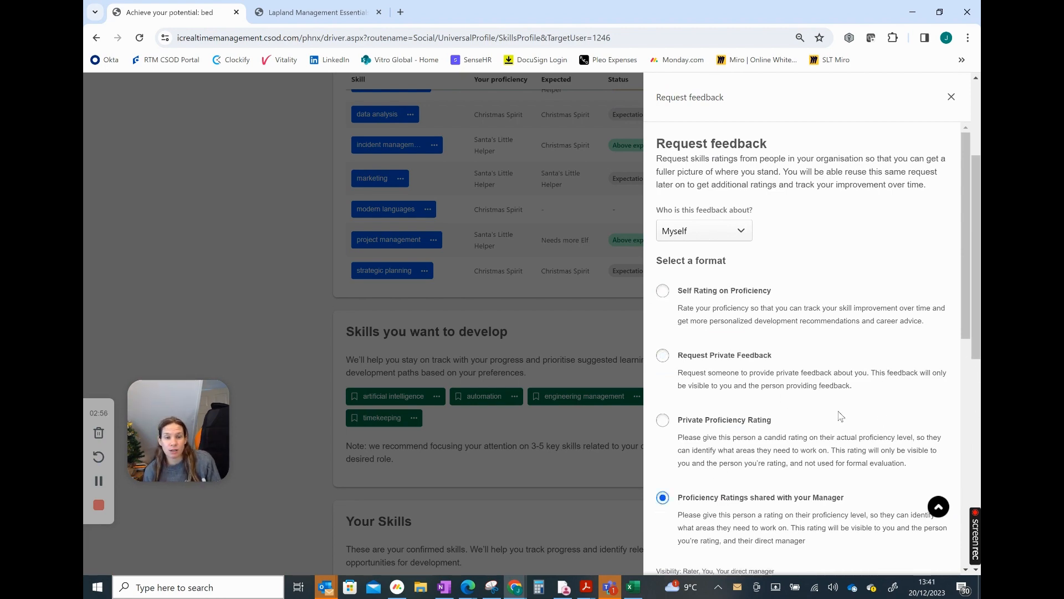
Search for the colleague who should provide feedback by first name and add them to the request
scroll(841, 415, down, 5)
scroll(812, 316, down, 1)
click(718, 323)
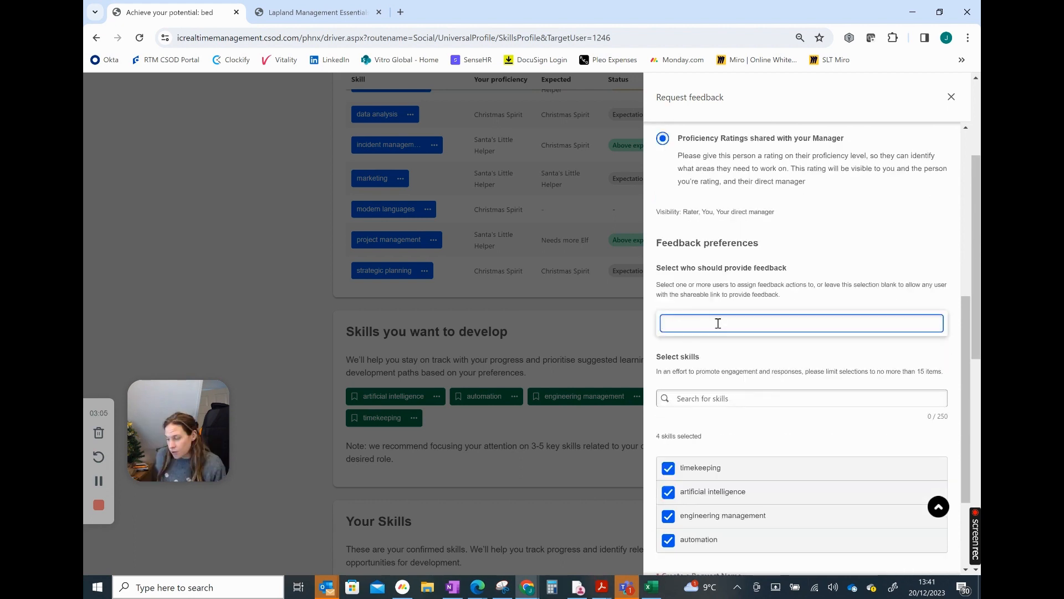
text(sanna)
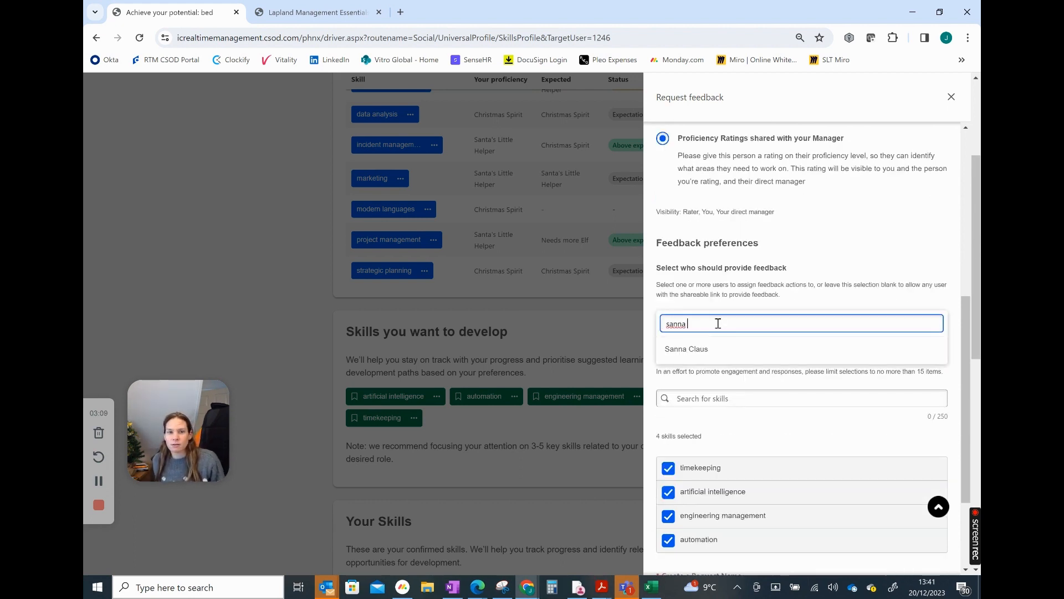
click(702, 354)
Name the feedback request with the reviewer's title and surname followed by "Feedback", and submit it
scroll(760, 388, down, 2)
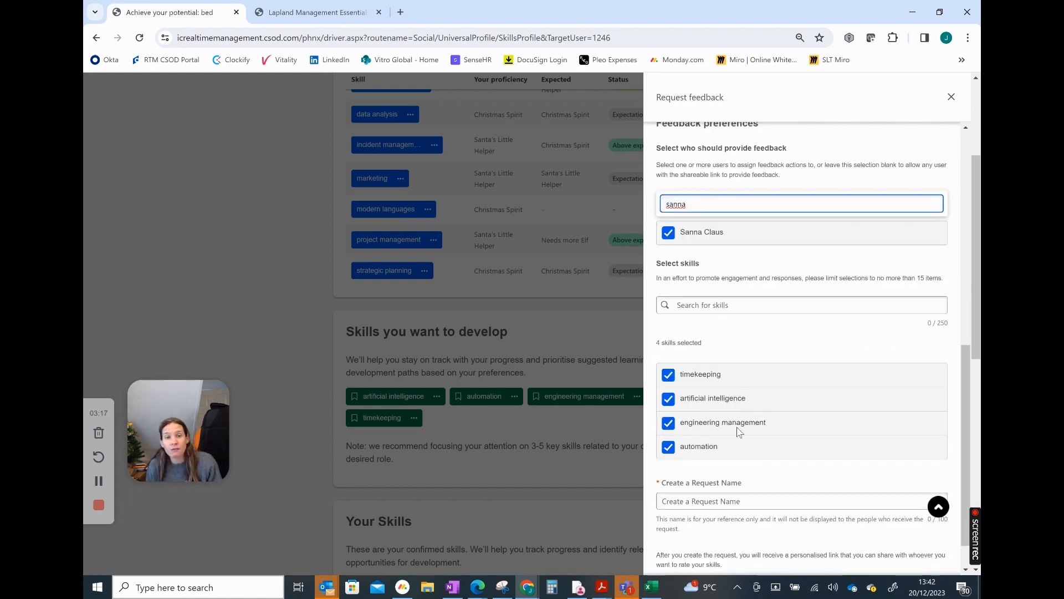
click(749, 458)
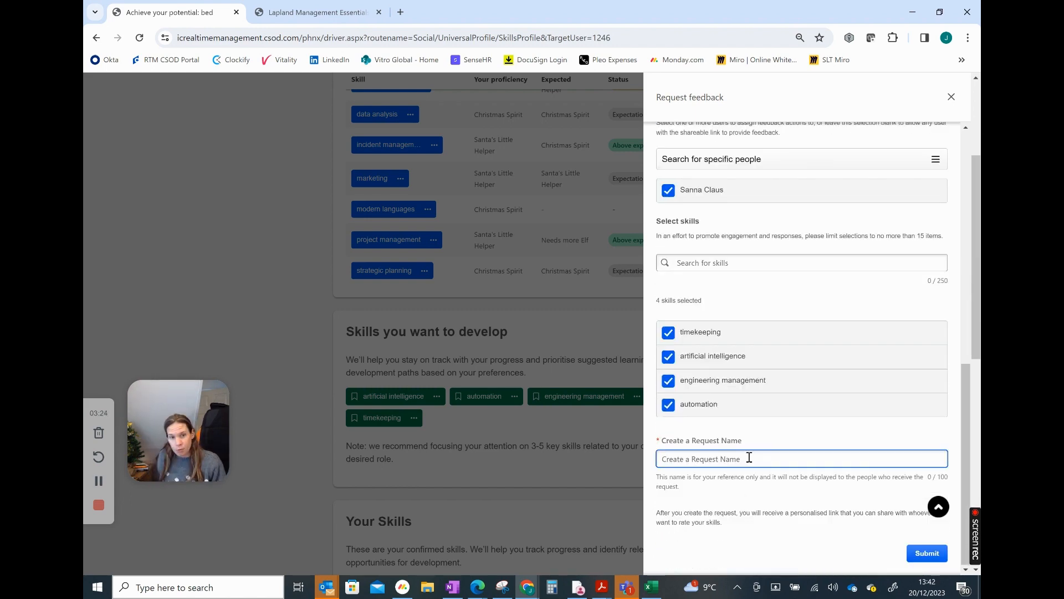
text(Mrs)
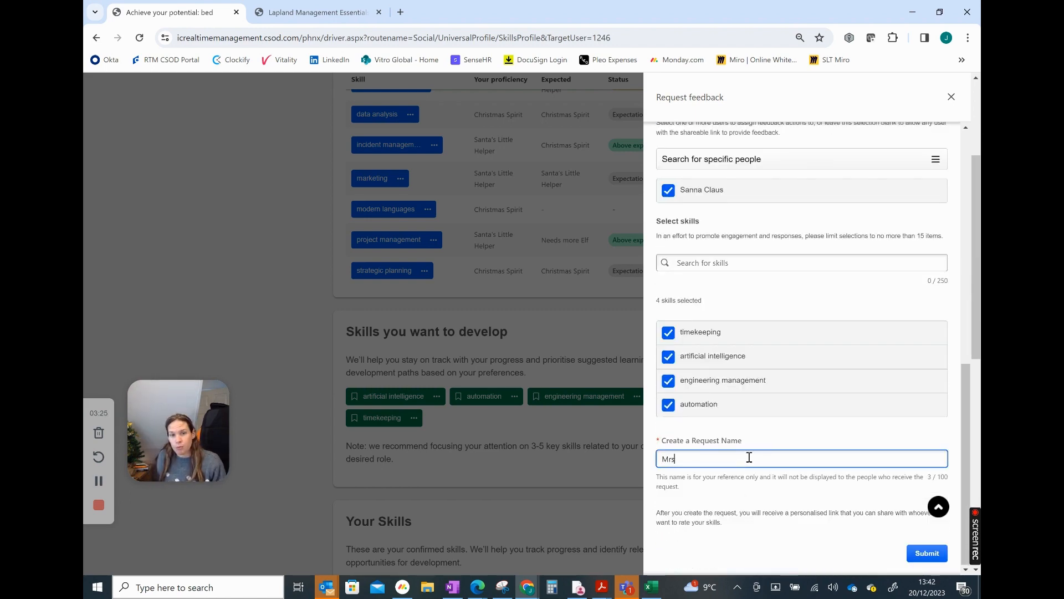
text( Clause Feedback)
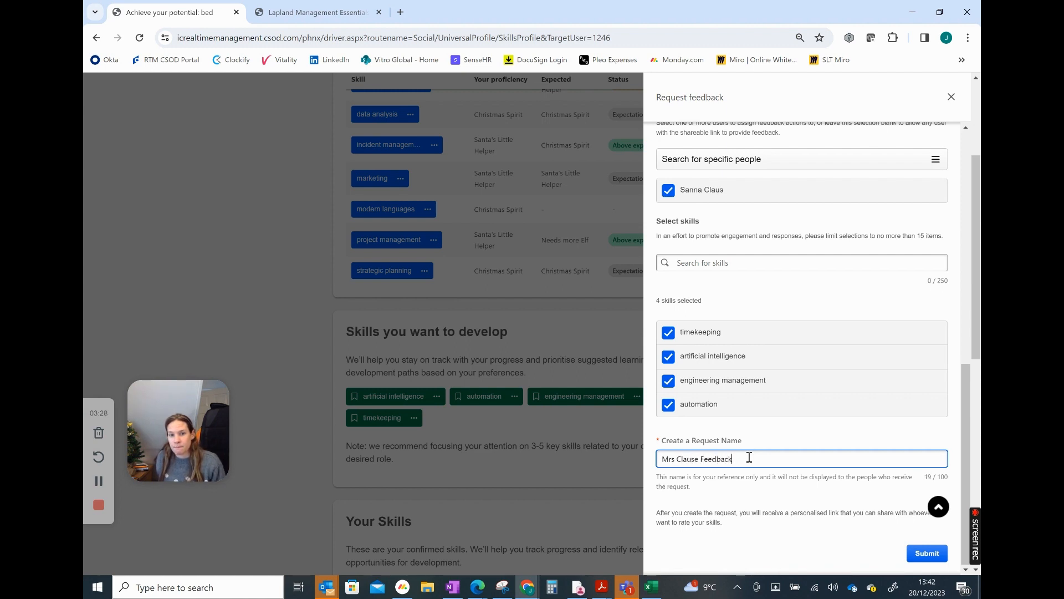
click(931, 554)
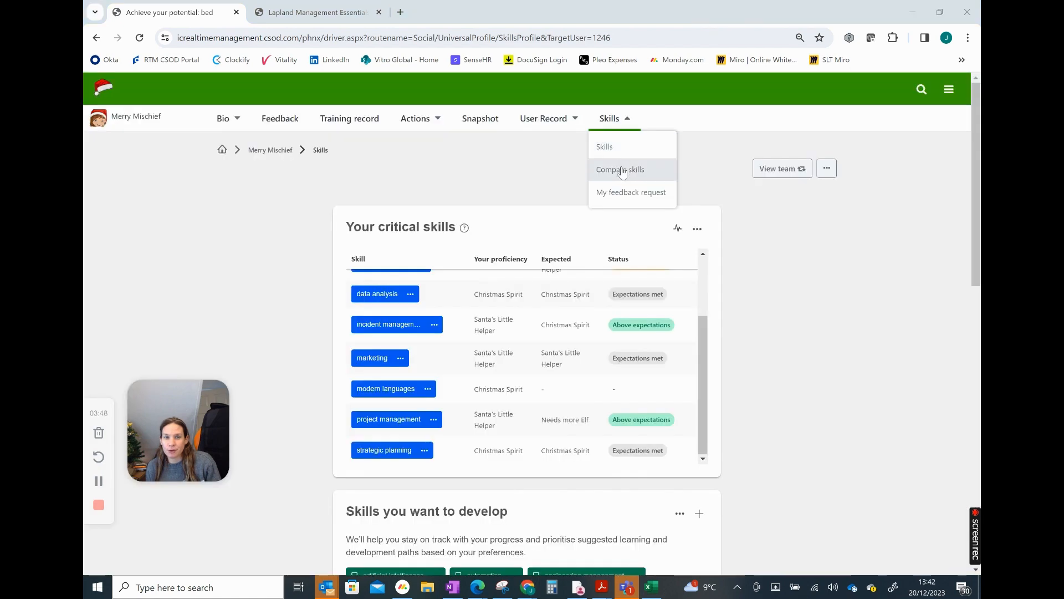
Open the skills comparison and examine the self-ratings for proficiency, interest and enjoyment of each skill
click(620, 169)
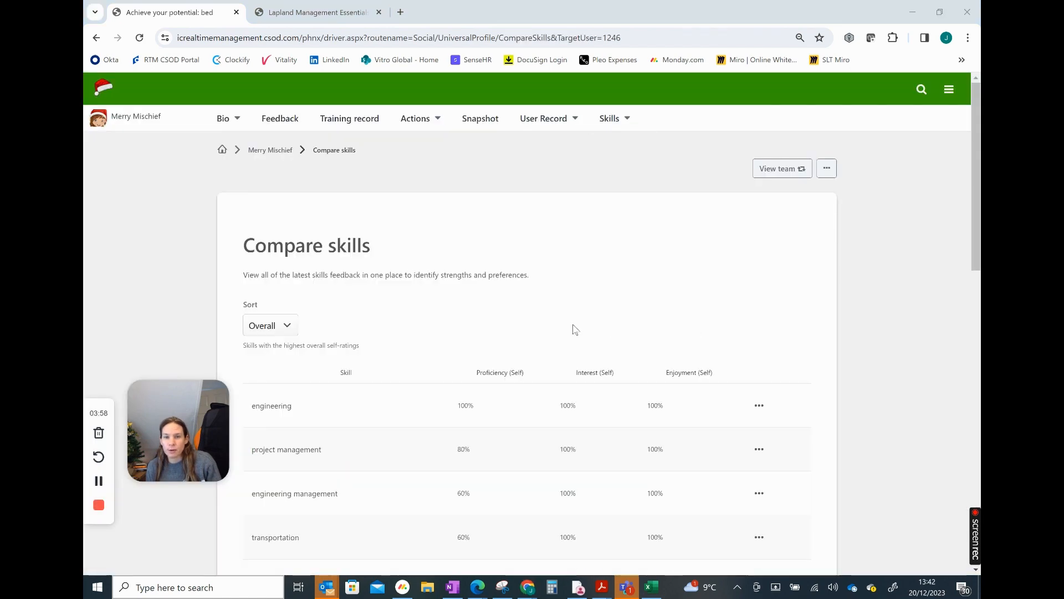
scroll(574, 331, down, 3)
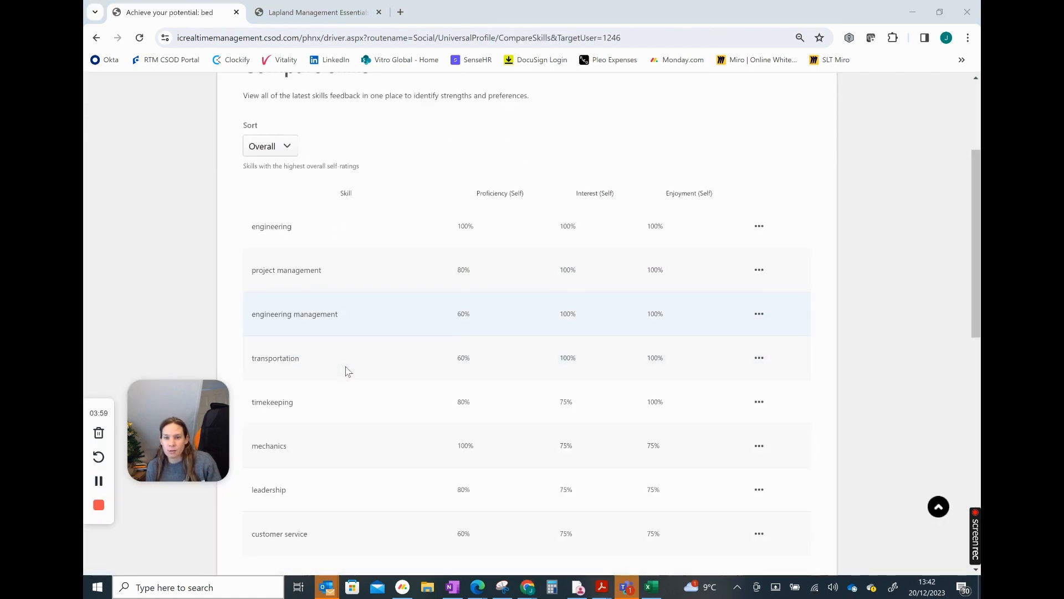
scroll(346, 377, down, 2)
scroll(345, 392, up, 3)
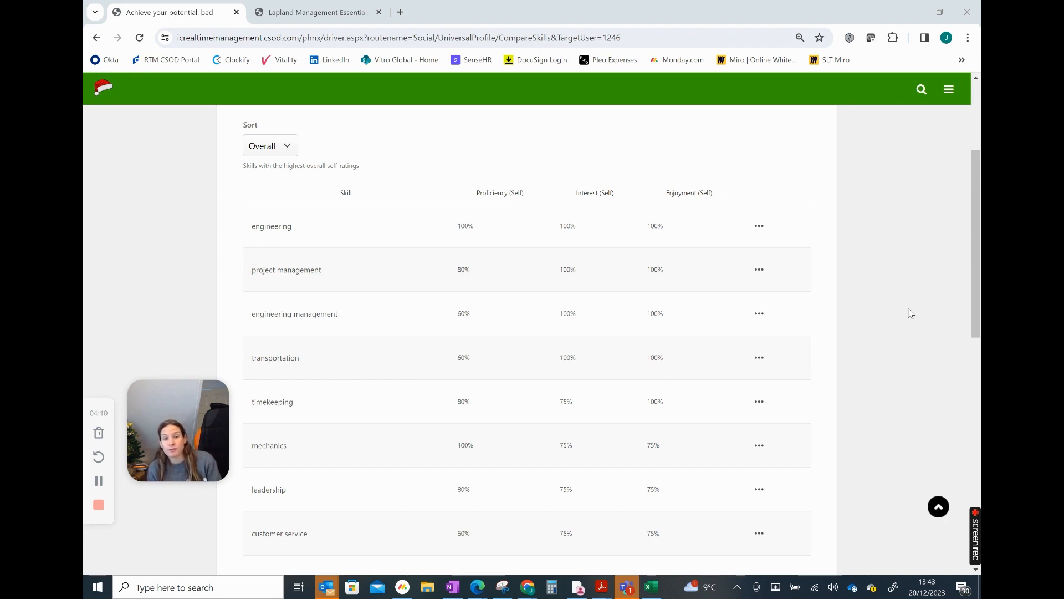
scroll(912, 315, down, 2)
scroll(911, 315, down, 2)
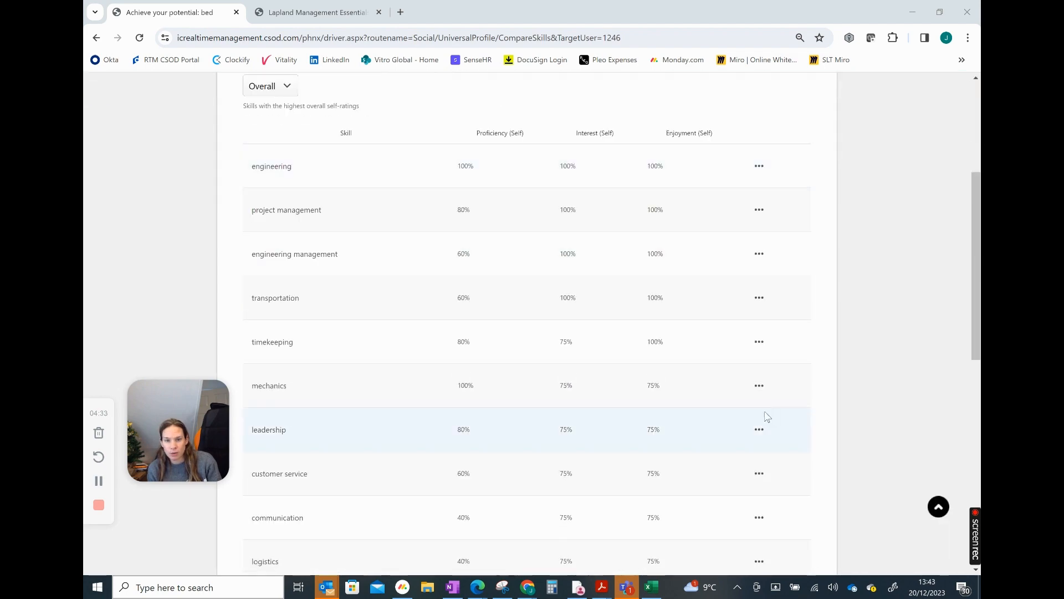
Open the list of one's own feedback requests and view the feedback received for the completed request "Feedback on Skills"
click(758, 473)
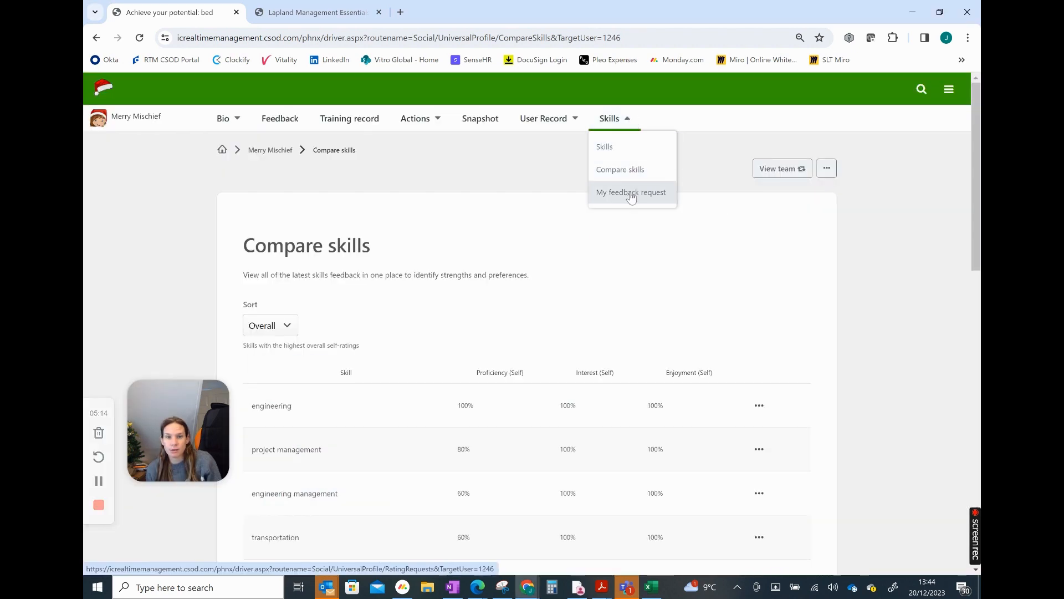
click(638, 194)
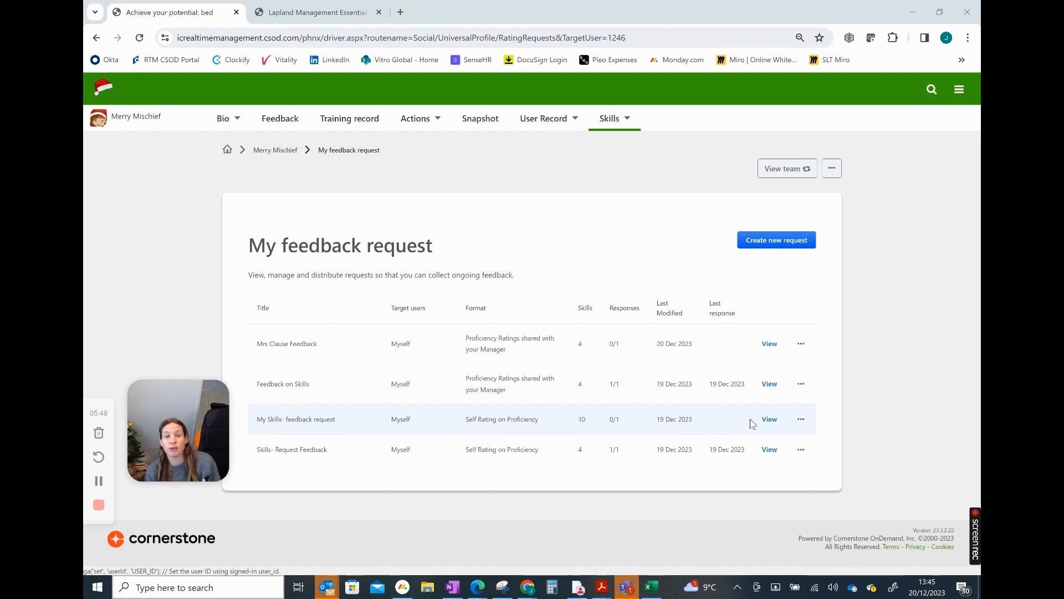
click(771, 384)
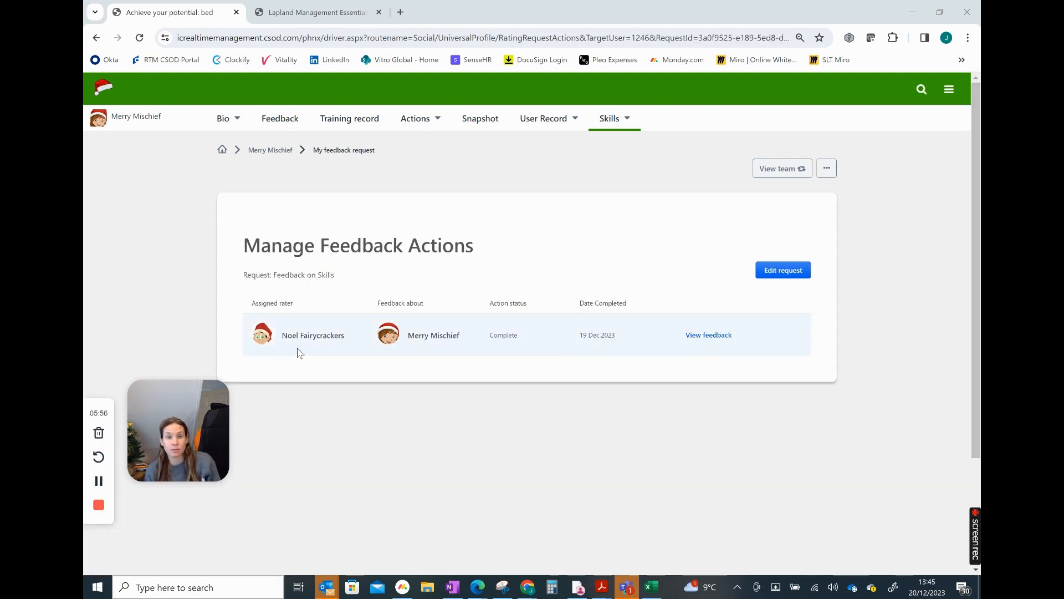
click(707, 335)
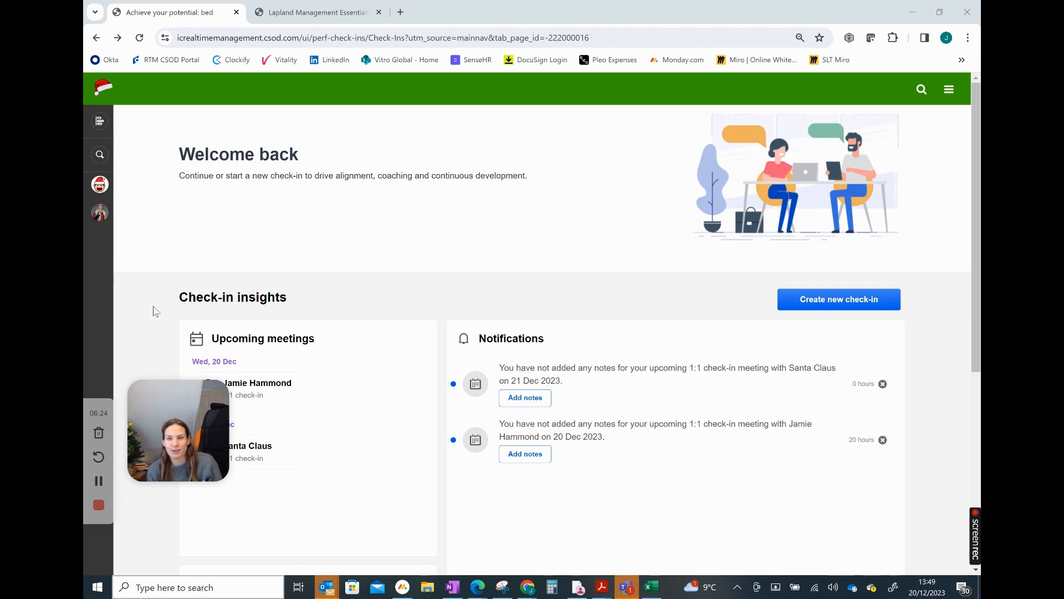
Open the weekly 1:1 check-in dated 21 Dec 2023 and review the employee's skills alongside the meeting topics
click(105, 217)
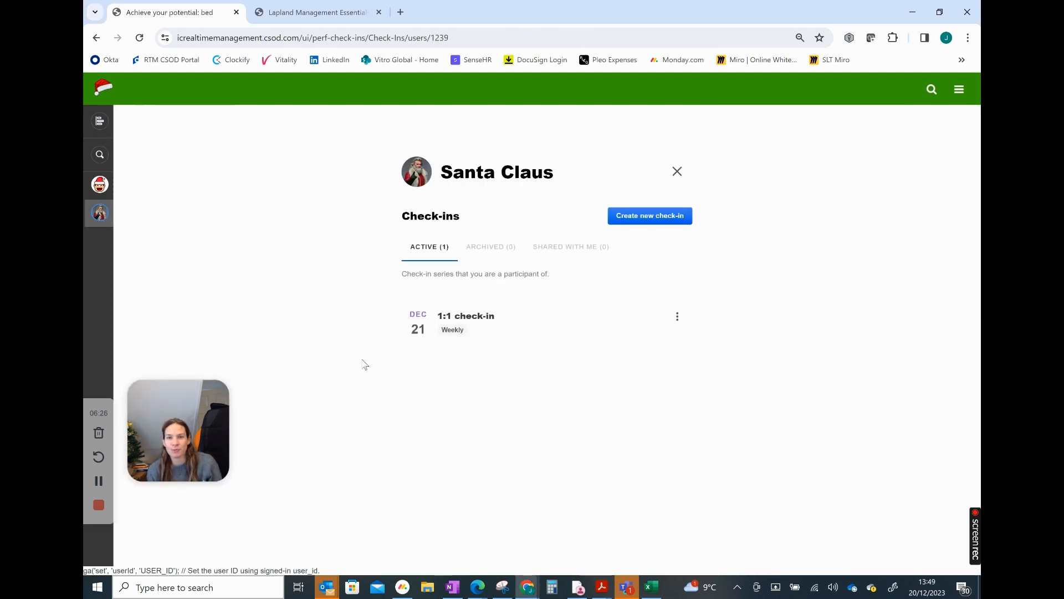
click(450, 333)
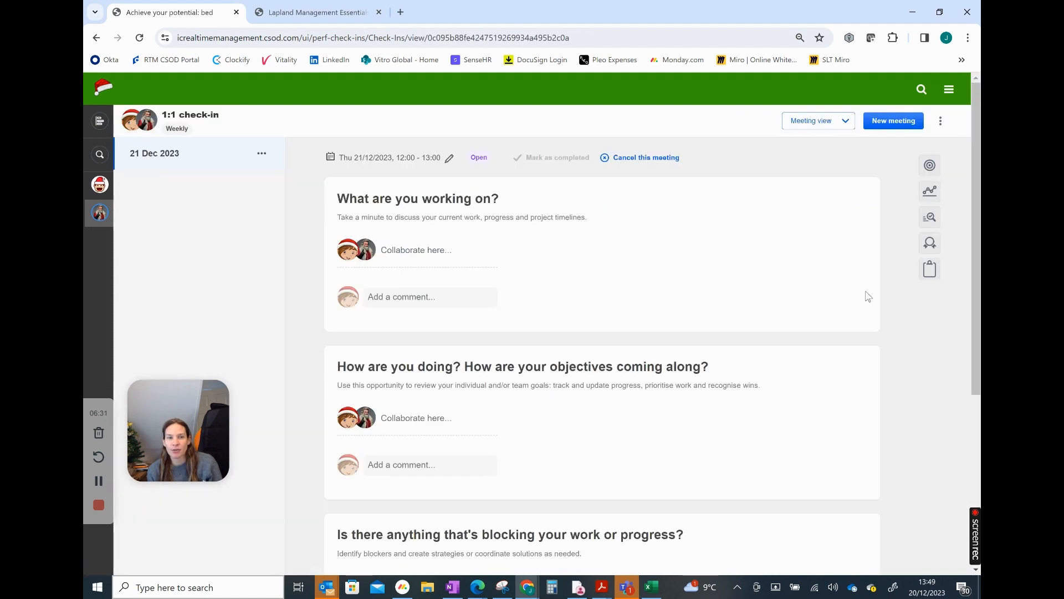
click(929, 246)
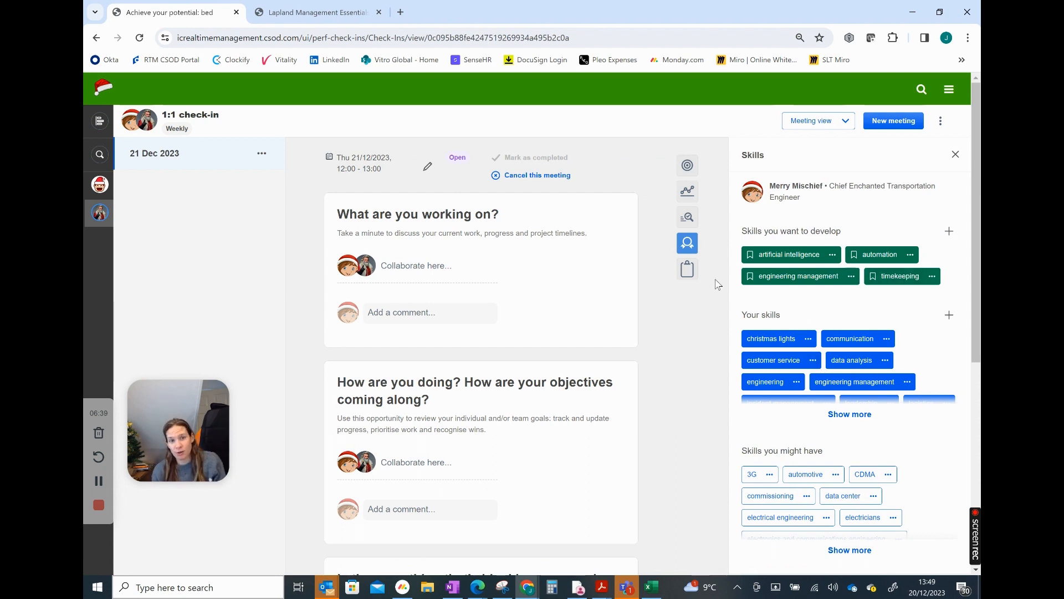
scroll(813, 276, down, 2)
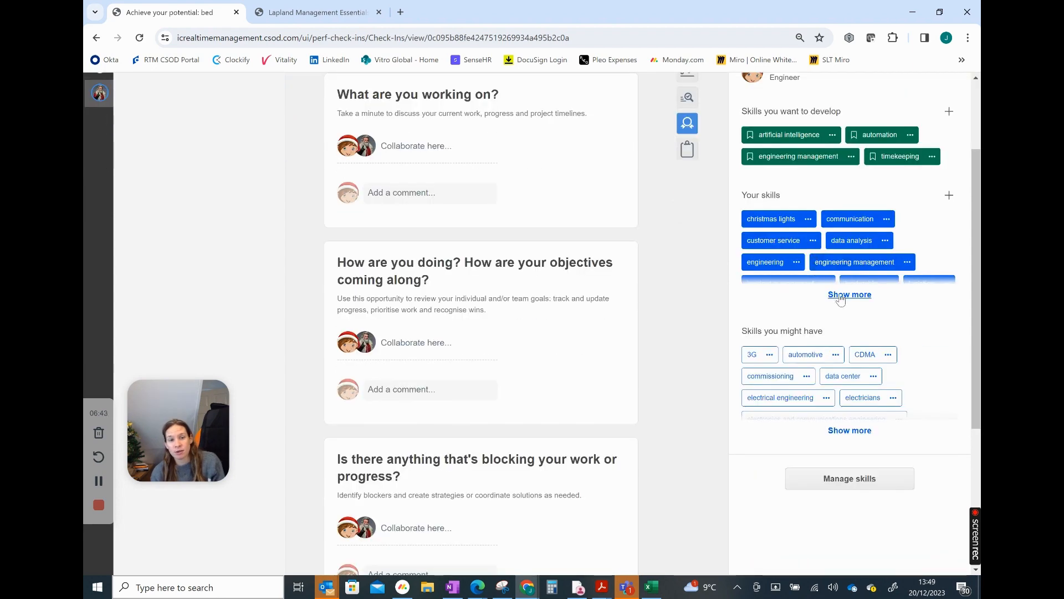
scroll(840, 230, up, 2)
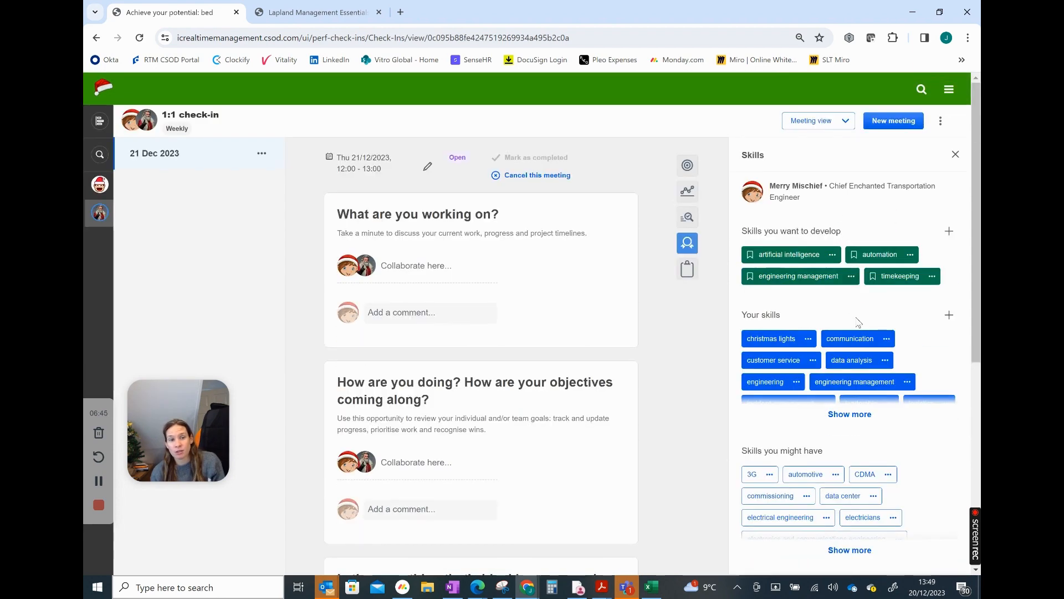
scroll(862, 347, down, 4)
Open the full skills profile from the check-in and submit a self-rating of Tinseltastic for customer service proficiency
click(840, 362)
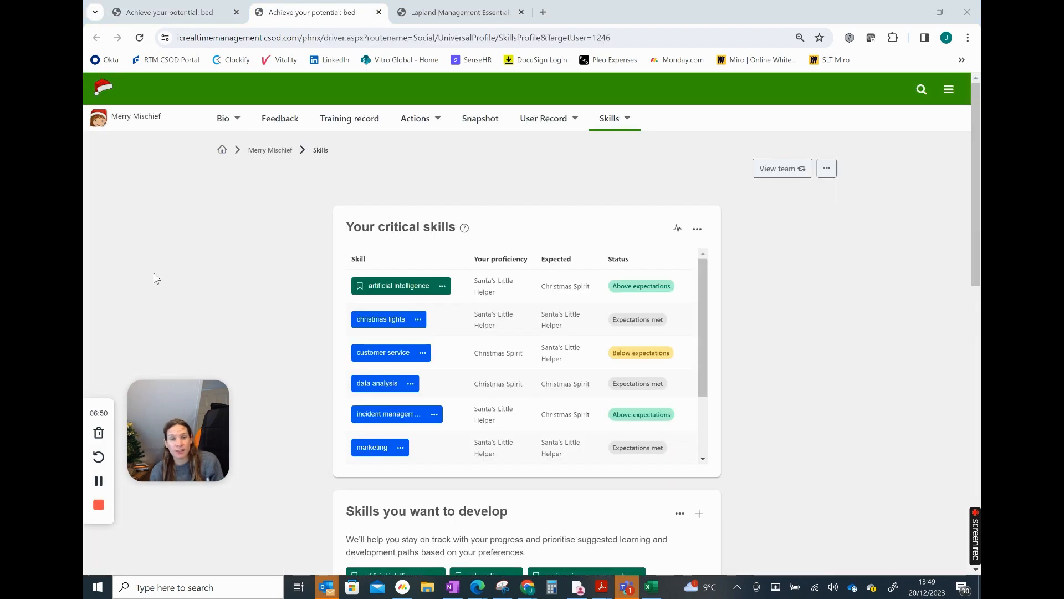
click(423, 354)
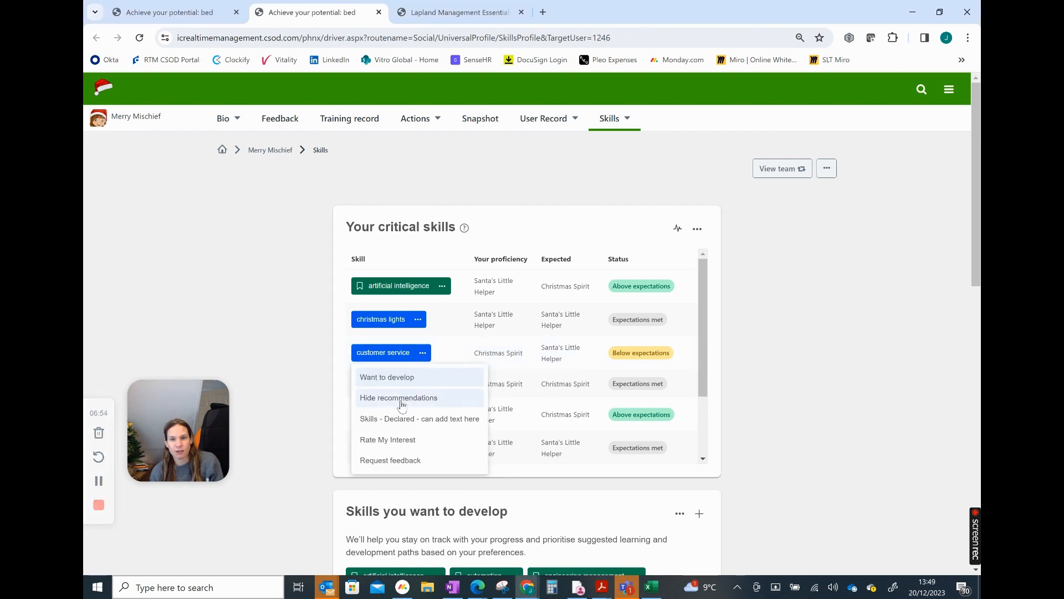
click(404, 423)
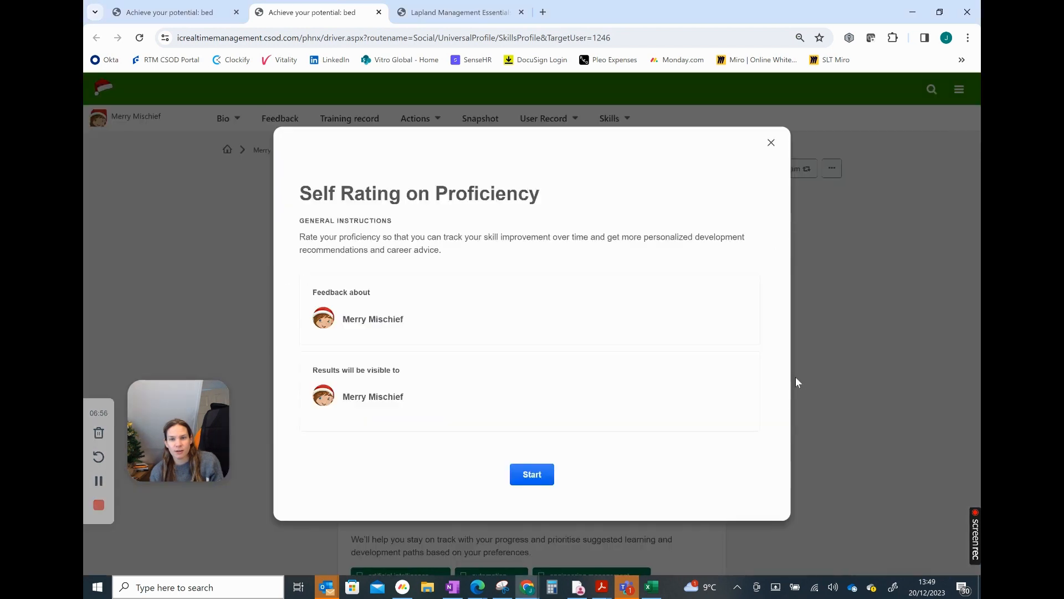
click(532, 475)
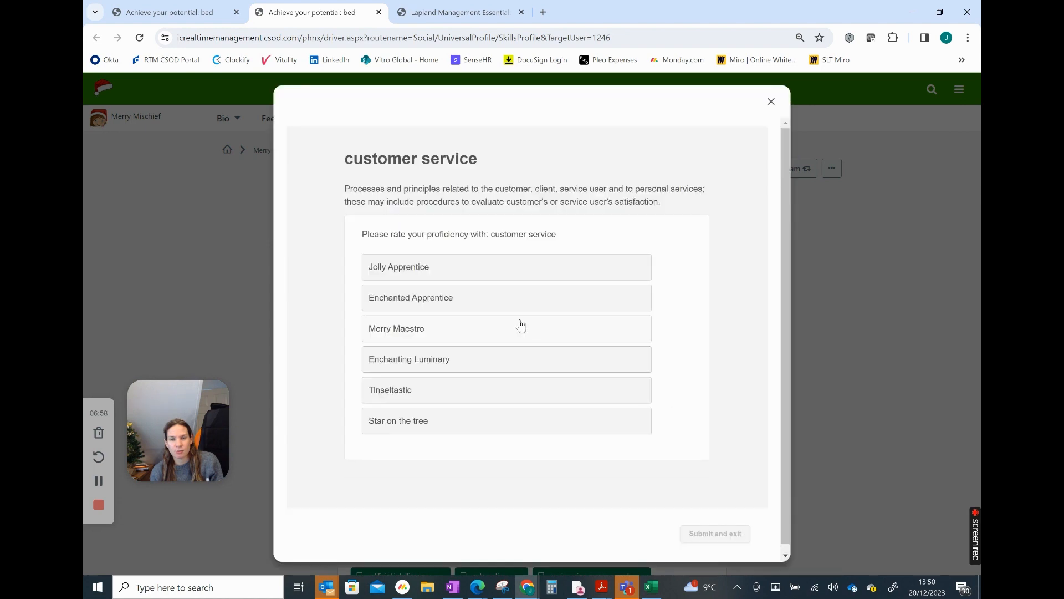
click(424, 395)
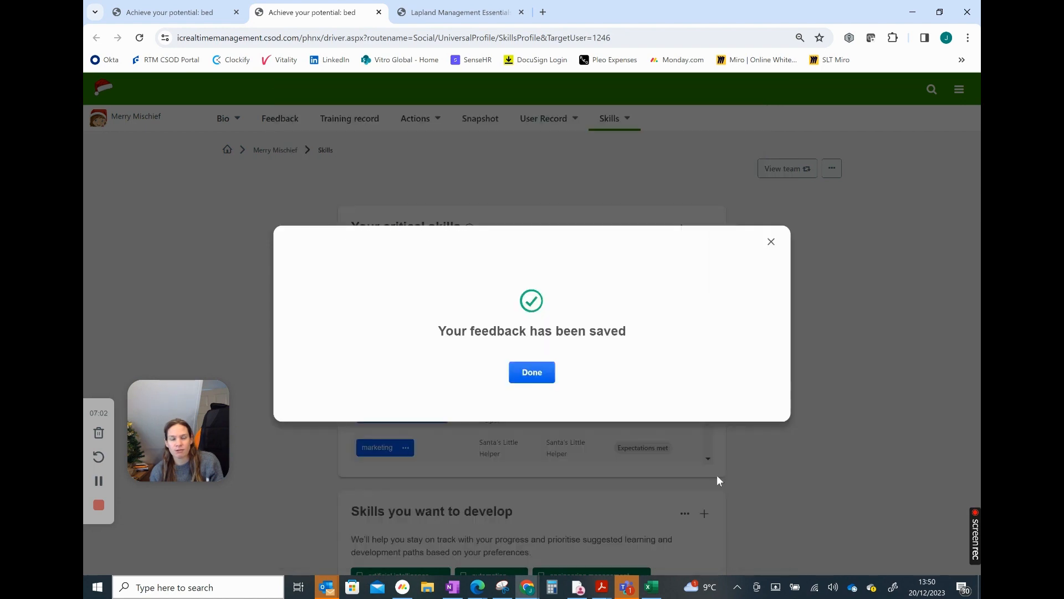
click(531, 372)
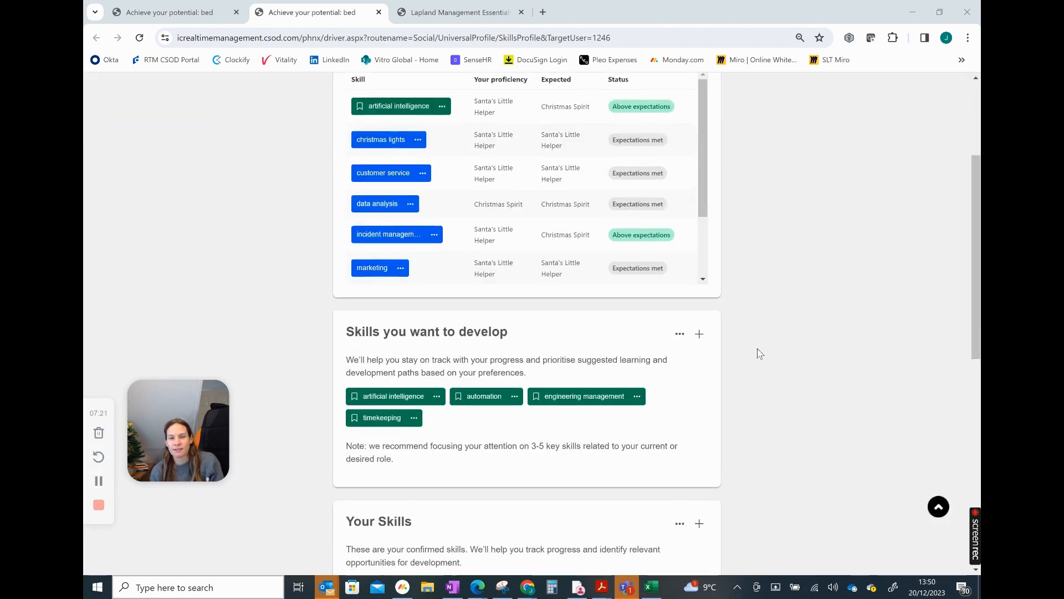
scroll(756, 351, up, 3)
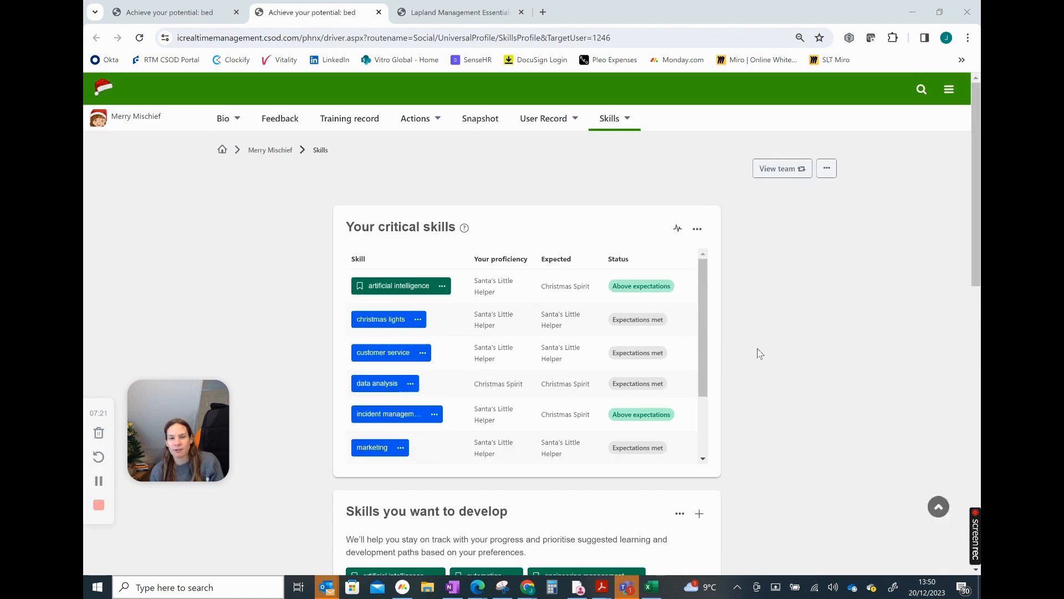